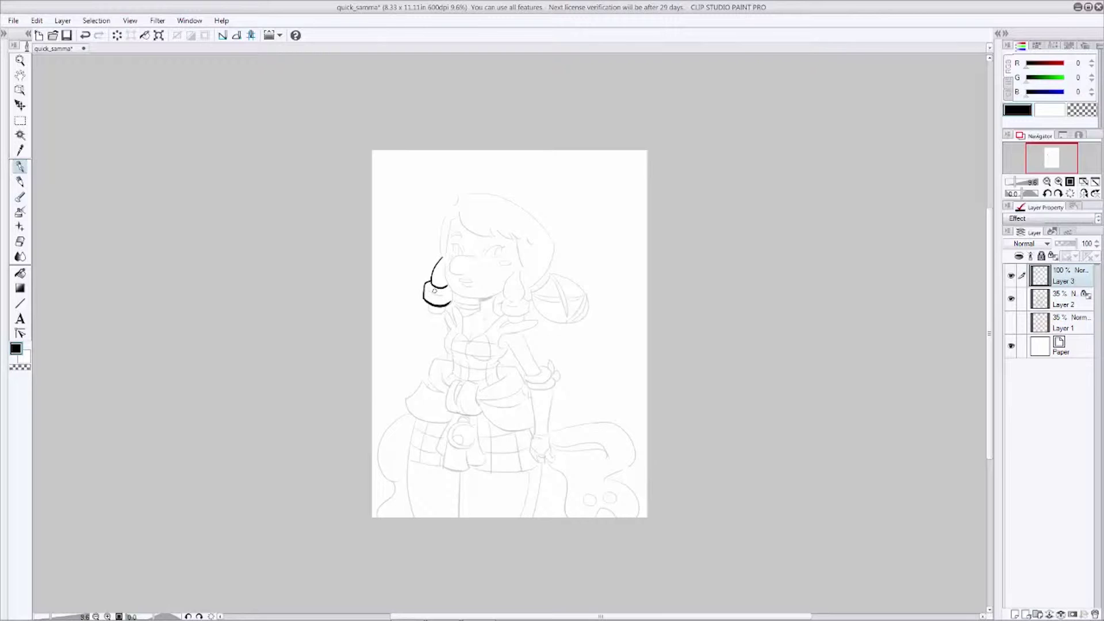
Ink the hair tie beside the face and the side contour of the face over the sketch
{"action": "left_click_drag", "start_coordinate": [427, 289], "coordinate": [445, 294]}
{"action": "left_click_drag", "start_coordinate": [460, 215], "coordinate": [446, 279]}
{"action": "key", "text": "ctrl+z"}
{"action": "key", "text": "ctrl+z"}
{"action": "key", "text": "ctrl+z"}
{"action": "mouse_move", "coordinate": [450, 224]}
{"action": "left_mouse_down"}
{"action": "mouse_move", "coordinate": [452, 291]}
{"action": "mouse_move", "coordinate": [492, 297]}
{"action": "left_mouse_up"}
{"action": "key", "text": "ctrl+z"}
{"action": "key", "text": "ctrl+z"}
{"action": "key", "text": "ctrl+z"}
{"action": "key", "text": "ctrl+z"}
{"action": "key", "text": "ctrl+z"}
Ink the jawline and the second hanging hair lock with its tie beside the neck
{"action": "left_click_drag", "start_coordinate": [502, 289], "coordinate": [483, 298]}
{"action": "key", "text": "ctrl+z"}
{"action": "key", "text": "ctrl+z"}
{"action": "left_click_drag", "start_coordinate": [571, 219], "coordinate": [630, 227]}
{"action": "key", "text": "ctrl+z"}
{"action": "mouse_move", "coordinate": [481, 299]}
{"action": "left_mouse_down"}
{"action": "mouse_move", "coordinate": [509, 283]}
{"action": "mouse_move", "coordinate": [505, 299]}
{"action": "mouse_move", "coordinate": [517, 301]}
{"action": "mouse_move", "coordinate": [503, 312]}
{"action": "mouse_move", "coordinate": [528, 313]}
{"action": "mouse_move", "coordinate": [522, 299]}
{"action": "mouse_move", "coordinate": [524, 314]}
{"action": "left_mouse_up"}
{"action": "key", "text": "ctrl+z"}
{"action": "key", "text": "ctrl+z"}
{"action": "key", "text": "ctrl+z"}
{"action": "key", "text": "ctrl+z"}
{"action": "key", "text": "ctrl+z"}
{"action": "key", "text": "ctrl+z"}
{"action": "key", "text": "ctrl+z"}
Ink the tip below the first hair tie and the neck lines under the chin
{"action": "mouse_move", "coordinate": [429, 305]}
{"action": "left_mouse_down"}
{"action": "mouse_move", "coordinate": [504, 316]}
{"action": "mouse_move", "coordinate": [463, 318]}
{"action": "mouse_move", "coordinate": [490, 298]}
{"action": "left_mouse_up"}
{"action": "key", "text": "ctrl+z"}
{"action": "key", "text": "ctrl+z"}
{"action": "key", "text": "ctrl+z"}
{"action": "key", "text": "ctrl+z"}
Ink both of the character's eyes over the sketch lines
{"action": "mouse_move", "coordinate": [487, 251]}
{"action": "left_mouse_down"}
{"action": "mouse_move", "coordinate": [507, 246]}
{"action": "mouse_move", "coordinate": [487, 255]}
{"action": "left_mouse_up"}
{"action": "key", "text": "ctrl+z"}
{"action": "key", "text": "ctrl+z"}
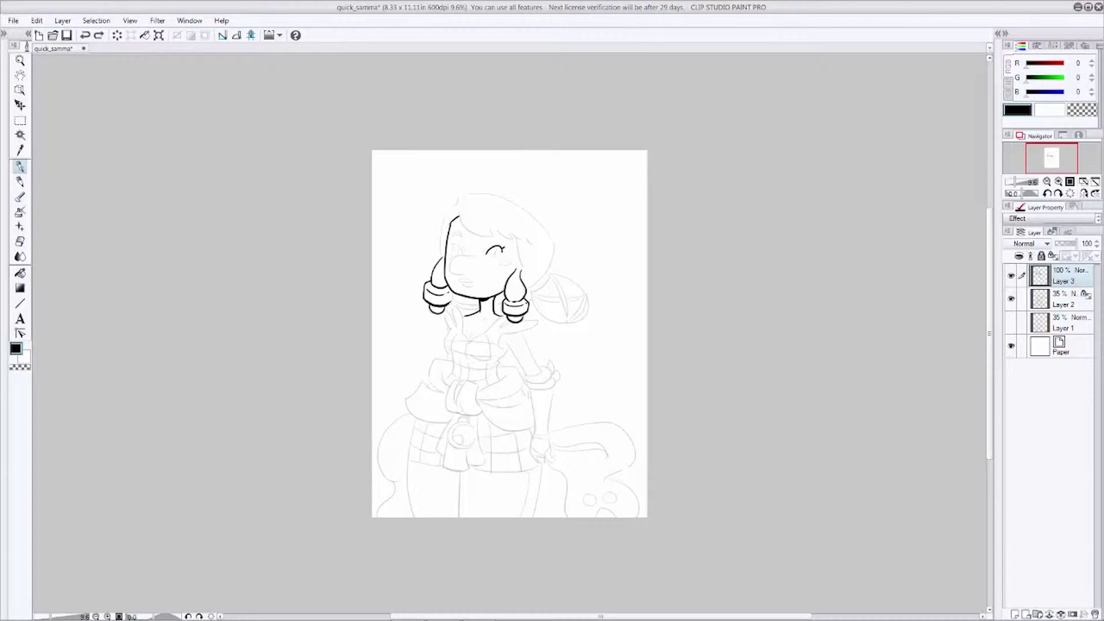
{"action": "key", "text": "ctrl+y"}
{"action": "left_click_drag", "start_coordinate": [499, 248], "coordinate": [497, 256]}
{"action": "left_click_drag", "start_coordinate": [460, 242], "coordinate": [462, 253]}
{"action": "key", "text": "ctrl+z"}
Ink the eyebrow, the fringe across the forehead and the hair strands framing the face
{"action": "mouse_move", "coordinate": [451, 238]}
{"action": "left_mouse_down"}
{"action": "mouse_move", "coordinate": [463, 227]}
{"action": "mouse_move", "coordinate": [533, 242]}
{"action": "mouse_move", "coordinate": [518, 273]}
{"action": "left_mouse_up"}
{"action": "key", "text": "ctrl+z"}
{"action": "key", "text": "ctrl+z"}
{"action": "key", "text": "ctrl+z"}
{"action": "left_click_drag", "start_coordinate": [441, 254], "coordinate": [454, 195]}
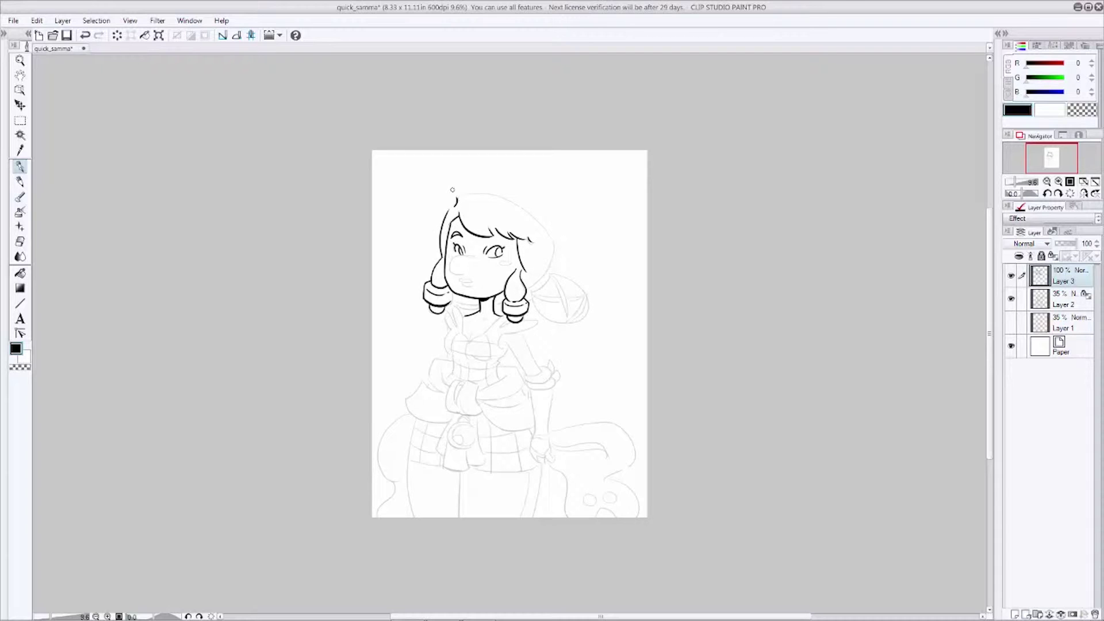
Ink the nose and mouth
{"action": "mouse_move", "coordinate": [466, 257]}
{"action": "left_mouse_down"}
{"action": "mouse_move", "coordinate": [463, 273]}
{"action": "mouse_move", "coordinate": [477, 259]}
{"action": "mouse_move", "coordinate": [481, 272]}
{"action": "mouse_move", "coordinate": [459, 279]}
{"action": "mouse_move", "coordinate": [474, 283]}
{"action": "left_mouse_up"}
{"action": "key", "text": "ctrl+z"}
{"action": "key", "text": "ctrl+z"}
Ink the outer hair contour over the crown and down the back of the head
{"action": "mouse_move", "coordinate": [458, 198]}
{"action": "left_mouse_down"}
{"action": "mouse_move", "coordinate": [541, 247]}
{"action": "mouse_move", "coordinate": [459, 195]}
{"action": "mouse_move", "coordinate": [551, 233]}
{"action": "left_mouse_up"}
{"action": "key", "text": "ctrl+z"}
{"action": "key", "text": "ctrl+z"}
{"action": "left_click_drag", "start_coordinate": [526, 291], "coordinate": [552, 235]}
Rotate the canvas counterclockwise and ink the first outline curve of the hair bun behind the head
{"action": "left_click_drag", "start_coordinate": [530, 287], "coordinate": [567, 323]}
{"action": "key", "text": "ctrl+z"}
{"action": "key", "text": "ctrl+z"}
{"action": "key", "text": "ctrl+z"}
{"action": "key", "text": "minus"}
{"action": "key", "text": "minus"}
{"action": "key", "text": "minus"}
{"action": "key", "text": "minus"}
{"action": "key", "text": "minus"}
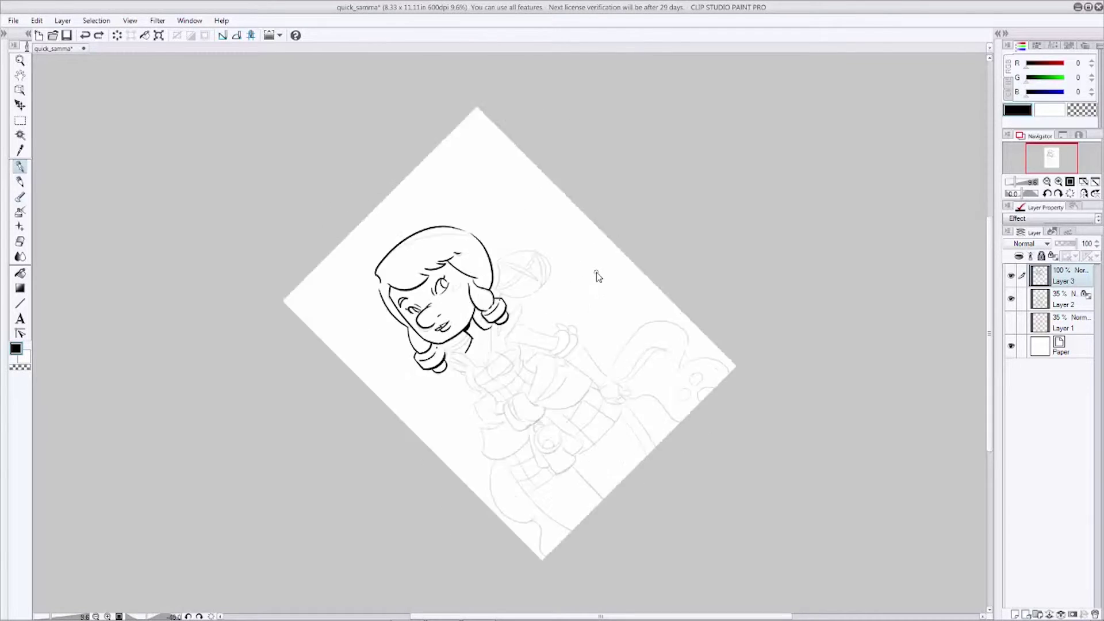
{"action": "left_click_drag", "start_coordinate": [460, 282], "coordinate": [500, 249]}
{"action": "key", "text": "ctrl+z"}
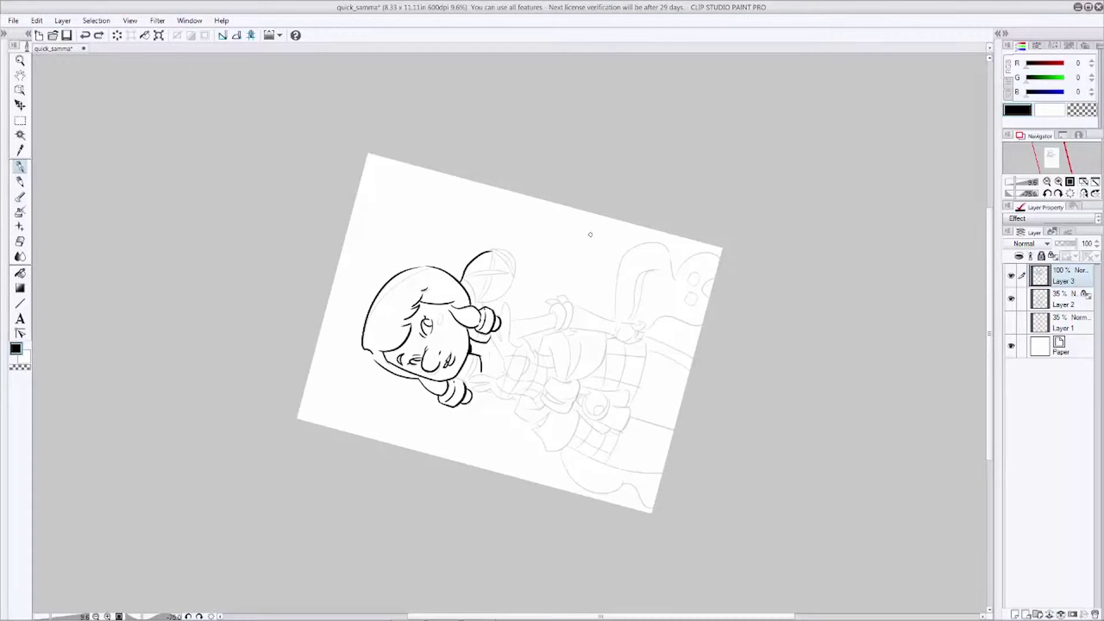
Rotate the canvas clockwise and finish inking the hair bun's outline and its crossing bands
{"action": "key", "text": "asciicircum"}
{"action": "key", "text": "asciicircum"}
{"action": "key", "text": "asciicircum"}
{"action": "key", "text": "asciicircum"}
{"action": "key", "text": "asciicircum"}
{"action": "key", "text": "asciicircum"}
{"action": "key", "text": "asciicircum"}
{"action": "left_click_drag", "start_coordinate": [576, 352], "coordinate": [594, 341]}
{"action": "key", "text": "ctrl+z"}
{"action": "key", "text": "ctrl+z"}
{"action": "key", "text": "ctrl+z"}
{"action": "key", "text": "ctrl+z"}
{"action": "key", "text": "ctrl+z"}
{"action": "left_click_drag", "start_coordinate": [547, 305], "coordinate": [565, 351]}
{"action": "key", "text": "ctrl+z"}
{"action": "mouse_move", "coordinate": [575, 302]}
{"action": "left_mouse_down"}
{"action": "mouse_move", "coordinate": [565, 352]}
{"action": "mouse_move", "coordinate": [550, 308]}
{"action": "mouse_move", "coordinate": [572, 333]}
{"action": "left_mouse_up"}
{"action": "mouse_move", "coordinate": [576, 331]}
{"action": "left_mouse_down"}
{"action": "mouse_move", "coordinate": [596, 337]}
{"action": "mouse_move", "coordinate": [601, 322]}
{"action": "mouse_move", "coordinate": [575, 305]}
{"action": "left_mouse_up"}
{"action": "key", "text": "ctrl+z"}
{"action": "key", "text": "ctrl+z"}
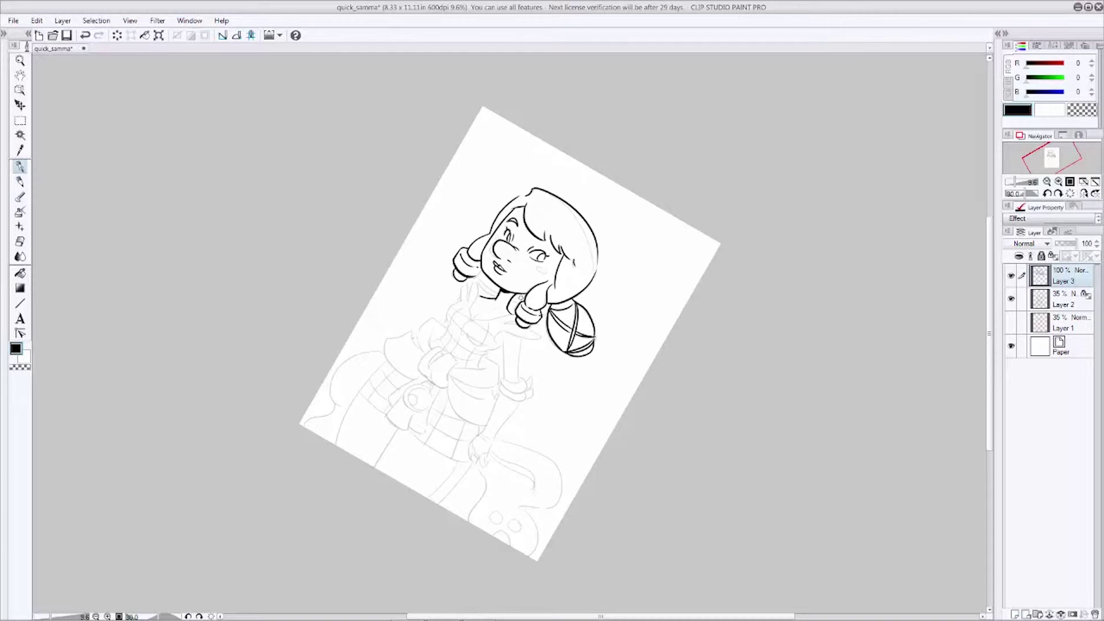
Ink the neckline, bust line and front contour of the bodice over the faint sketch
{"action": "mouse_move", "coordinate": [468, 278]}
{"action": "left_mouse_down"}
{"action": "mouse_move", "coordinate": [450, 310]}
{"action": "mouse_move", "coordinate": [520, 325]}
{"action": "mouse_move", "coordinate": [471, 309]}
{"action": "mouse_move", "coordinate": [471, 321]}
{"action": "mouse_move", "coordinate": [485, 321]}
{"action": "mouse_move", "coordinate": [472, 322]}
{"action": "mouse_move", "coordinate": [497, 306]}
{"action": "mouse_move", "coordinate": [452, 355]}
{"action": "left_mouse_up"}
{"action": "key", "text": "ctrl+z"}
{"action": "key", "text": "ctrl+z"}
{"action": "key", "text": "ctrl+z"}
{"action": "key", "text": "ctrl+z"}
{"action": "left_click_drag", "start_coordinate": [448, 328], "coordinate": [484, 347]}
{"action": "key", "text": "ctrl+z"}
{"action": "mouse_move", "coordinate": [452, 309]}
{"action": "left_mouse_down"}
{"action": "mouse_move", "coordinate": [482, 347]}
{"action": "mouse_move", "coordinate": [494, 336]}
{"action": "mouse_move", "coordinate": [506, 378]}
{"action": "left_mouse_up"}
{"action": "key", "text": "ctrl+z"}
{"action": "key", "text": "ctrl+z"}
Ink the upper arm, glove cuff, forearm and hand, plus the tail line running out beside the hand
{"action": "left_click_drag", "start_coordinate": [521, 339], "coordinate": [519, 379]}
{"action": "mouse_move", "coordinate": [504, 378]}
{"action": "left_mouse_down"}
{"action": "mouse_move", "coordinate": [526, 384]}
{"action": "mouse_move", "coordinate": [525, 398]}
{"action": "mouse_move", "coordinate": [527, 386]}
{"action": "left_mouse_up"}
{"action": "key", "text": "ctrl+z"}
{"action": "mouse_move", "coordinate": [533, 385]}
{"action": "left_mouse_down"}
{"action": "mouse_move", "coordinate": [482, 439]}
{"action": "mouse_move", "coordinate": [476, 464]}
{"action": "mouse_move", "coordinate": [525, 413]}
{"action": "mouse_move", "coordinate": [493, 440]}
{"action": "left_mouse_up"}
{"action": "key", "text": "ctrl+z"}
{"action": "key", "text": "ctrl+z"}
{"action": "key", "text": "ctrl+z"}
{"action": "left_click_drag", "start_coordinate": [521, 402], "coordinate": [474, 453]}
{"action": "left_click_drag", "start_coordinate": [475, 453], "coordinate": [534, 479]}
Rotate the canvas counterclockwise and ink the right shoulder frill and the side and lower edge of the bust
{"action": "key", "text": "minus"}
{"action": "key", "text": "minus"}
{"action": "key", "text": "minus"}
{"action": "left_click_drag", "start_coordinate": [560, 335], "coordinate": [589, 313]}
{"action": "left_click_drag", "start_coordinate": [574, 315], "coordinate": [590, 311]}
{"action": "key", "text": "ctrl+z"}
{"action": "left_click_drag", "start_coordinate": [568, 349], "coordinate": [562, 364]}
{"action": "mouse_move", "coordinate": [562, 363]}
{"action": "left_mouse_down"}
{"action": "mouse_move", "coordinate": [569, 379]}
{"action": "mouse_move", "coordinate": [518, 392]}
{"action": "left_mouse_up"}
{"action": "left_click_drag", "start_coordinate": [565, 362], "coordinate": [560, 372]}
{"action": "key", "text": "ctrl+z"}
Ink the left side of the torso and the waist bow's knot and right-hand loops
{"action": "mouse_move", "coordinate": [503, 337]}
{"action": "left_mouse_down"}
{"action": "mouse_move", "coordinate": [501, 396]}
{"action": "mouse_move", "coordinate": [520, 405]}
{"action": "left_mouse_up"}
{"action": "left_click_drag", "start_coordinate": [511, 383], "coordinate": [533, 414]}
{"action": "left_click_drag", "start_coordinate": [535, 389], "coordinate": [559, 413]}
{"action": "mouse_move", "coordinate": [557, 410]}
{"action": "left_mouse_down"}
{"action": "mouse_move", "coordinate": [613, 419]}
{"action": "mouse_move", "coordinate": [575, 414]}
{"action": "mouse_move", "coordinate": [573, 371]}
{"action": "mouse_move", "coordinate": [593, 375]}
{"action": "mouse_move", "coordinate": [553, 403]}
{"action": "left_mouse_up"}
{"action": "key", "text": "ctrl+z"}
{"action": "key", "text": "ctrl+z"}
{"action": "key", "text": "ctrl+z"}
{"action": "key", "text": "ctrl+z"}
{"action": "left_click_drag", "start_coordinate": [557, 405], "coordinate": [602, 391]}
{"action": "mouse_move", "coordinate": [559, 410]}
{"action": "left_mouse_down"}
{"action": "mouse_move", "coordinate": [609, 424]}
{"action": "mouse_move", "coordinate": [620, 415]}
{"action": "left_mouse_up"}
Ink the bodice lines at the waist and the left loop of the bow
{"action": "key", "text": "c"}
{"action": "key", "text": "c"}
{"action": "mouse_move", "coordinate": [515, 363]}
{"action": "left_mouse_down"}
{"action": "mouse_move", "coordinate": [564, 360]}
{"action": "mouse_move", "coordinate": [525, 388]}
{"action": "left_mouse_up"}
{"action": "mouse_move", "coordinate": [551, 365]}
{"action": "left_mouse_down"}
{"action": "mouse_move", "coordinate": [556, 386]}
{"action": "mouse_move", "coordinate": [552, 378]}
{"action": "mouse_move", "coordinate": [570, 374]}
{"action": "left_mouse_up"}
{"action": "key", "text": "ctrl+z"}
{"action": "left_click_drag", "start_coordinate": [495, 400], "coordinate": [510, 405]}
{"action": "left_click_drag", "start_coordinate": [495, 400], "coordinate": [551, 423]}
{"action": "key", "text": "ctrl+z"}
Ink the round emblem and the outline of the sash hanging from the bow
{"action": "mouse_move", "coordinate": [539, 428]}
{"action": "left_mouse_down"}
{"action": "mouse_move", "coordinate": [553, 427]}
{"action": "mouse_move", "coordinate": [559, 445]}
{"action": "mouse_move", "coordinate": [548, 447]}
{"action": "left_mouse_up"}
{"action": "key", "text": "ctrl+z"}
{"action": "key", "text": "ctrl+z"}
{"action": "key", "text": "ctrl+z"}
{"action": "key", "text": "ctrl+z"}
{"action": "left_click_drag", "start_coordinate": [532, 424], "coordinate": [532, 464]}
{"action": "key", "text": "ctrl+z"}
{"action": "mouse_move", "coordinate": [535, 453]}
{"action": "left_mouse_down"}
{"action": "mouse_move", "coordinate": [535, 480]}
{"action": "mouse_move", "coordinate": [557, 477]}
{"action": "left_mouse_up"}
{"action": "mouse_move", "coordinate": [557, 457]}
{"action": "left_mouse_down"}
{"action": "mouse_move", "coordinate": [561, 472]}
{"action": "mouse_move", "coordinate": [574, 464]}
{"action": "left_mouse_up"}
{"action": "left_click_drag", "start_coordinate": [556, 419], "coordinate": [574, 458]}
Ink the outer contours of both legs and the dividing line between them
{"action": "left_click_drag", "start_coordinate": [499, 437], "coordinate": [523, 533]}
{"action": "left_click_drag", "start_coordinate": [555, 477], "coordinate": [563, 522]}
{"action": "left_click_drag", "start_coordinate": [632, 449], "coordinate": [626, 505]}
{"action": "left_click_drag", "start_coordinate": [562, 472], "coordinate": [631, 450]}
{"action": "key", "text": "ctrl+z"}
Ink the skirt's lower hem and its crossing plaid lines on both sides of the sash
{"action": "left_click_drag", "start_coordinate": [500, 476], "coordinate": [536, 477]}
{"action": "mouse_move", "coordinate": [510, 437]}
{"action": "left_mouse_down"}
{"action": "mouse_move", "coordinate": [512, 474]}
{"action": "mouse_move", "coordinate": [525, 450]}
{"action": "left_mouse_up"}
{"action": "left_click_drag", "start_coordinate": [499, 465], "coordinate": [529, 467]}
{"action": "key", "text": "ctrl+z"}
{"action": "left_click_drag", "start_coordinate": [556, 426], "coordinate": [571, 421]}
{"action": "left_click_drag", "start_coordinate": [569, 424], "coordinate": [583, 473]}
{"action": "mouse_move", "coordinate": [562, 440]}
{"action": "left_mouse_down"}
{"action": "mouse_move", "coordinate": [672, 393]}
{"action": "mouse_move", "coordinate": [716, 432]}
{"action": "mouse_move", "coordinate": [693, 449]}
{"action": "mouse_move", "coordinate": [739, 475]}
{"action": "left_mouse_up"}
{"action": "key", "text": "ctrl+z"}
{"action": "key", "text": "ctrl+z"}
Ink the upper and lower outlines of the large tail behind the hand
{"action": "left_click_drag", "start_coordinate": [638, 448], "coordinate": [674, 492]}
{"action": "left_click_drag", "start_coordinate": [637, 429], "coordinate": [688, 420]}
{"action": "key", "text": "ctrl+z"}
{"action": "key", "text": "ctrl+z"}
{"action": "key", "text": "ctrl+z"}
{"action": "key", "text": "ctrl+z"}
{"action": "left_click_drag", "start_coordinate": [636, 428], "coordinate": [694, 420]}
{"action": "key", "text": "ctrl+z"}
{"action": "key", "text": "ctrl+z"}
{"action": "mouse_move", "coordinate": [637, 427]}
{"action": "left_mouse_down"}
{"action": "mouse_move", "coordinate": [700, 431]}
{"action": "mouse_move", "coordinate": [668, 423]}
{"action": "mouse_move", "coordinate": [679, 423]}
{"action": "left_mouse_up"}
{"action": "key", "text": "ctrl+z"}
{"action": "key", "text": "ctrl+z"}
Ink the oval spots on the tail's tip and the curved contour behind the left leg
{"action": "left_click_drag", "start_coordinate": [686, 466], "coordinate": [703, 459]}
{"action": "key", "text": "ctrl+z"}
{"action": "key", "text": "ctrl+z"}
{"action": "left_click_drag", "start_coordinate": [685, 466], "coordinate": [703, 460]}
{"action": "left_click_drag", "start_coordinate": [697, 486], "coordinate": [717, 480]}
{"action": "mouse_move", "coordinate": [475, 434]}
{"action": "left_mouse_down"}
{"action": "mouse_move", "coordinate": [494, 502]}
{"action": "mouse_move", "coordinate": [486, 543]}
{"action": "left_mouse_up"}
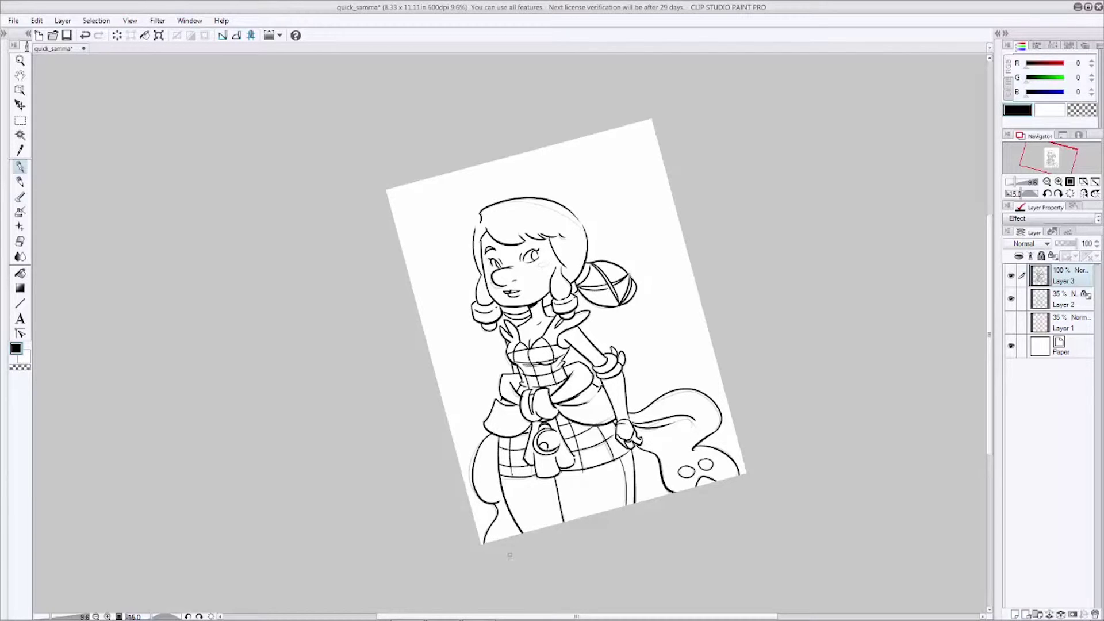
{"action": "key", "text": "ctrl+z"}
Add finishing strokes to the skirt's upper edge, the skirt hem and the glove
{"action": "left_click_drag", "start_coordinate": [527, 254], "coordinate": [538, 250]}
{"action": "key", "text": "ctrl+z"}
{"action": "key", "text": "ctrl+z"}
{"action": "left_click_drag", "start_coordinate": [566, 331], "coordinate": [579, 326]}
{"action": "key", "text": "ctrl+z"}
{"action": "left_click_drag", "start_coordinate": [498, 436], "coordinate": [522, 435]}
{"action": "left_click_drag", "start_coordinate": [540, 479], "coordinate": [564, 471]}
{"action": "mouse_move", "coordinate": [616, 418]}
{"action": "left_mouse_down"}
{"action": "mouse_move", "coordinate": [618, 434]}
{"action": "mouse_move", "coordinate": [626, 395]}
{"action": "left_mouse_up"}
Straighten the canvas back to upright and save the drawing
{"action": "key", "text": "asciicircum"}
{"action": "key", "text": "ctrl+s"}
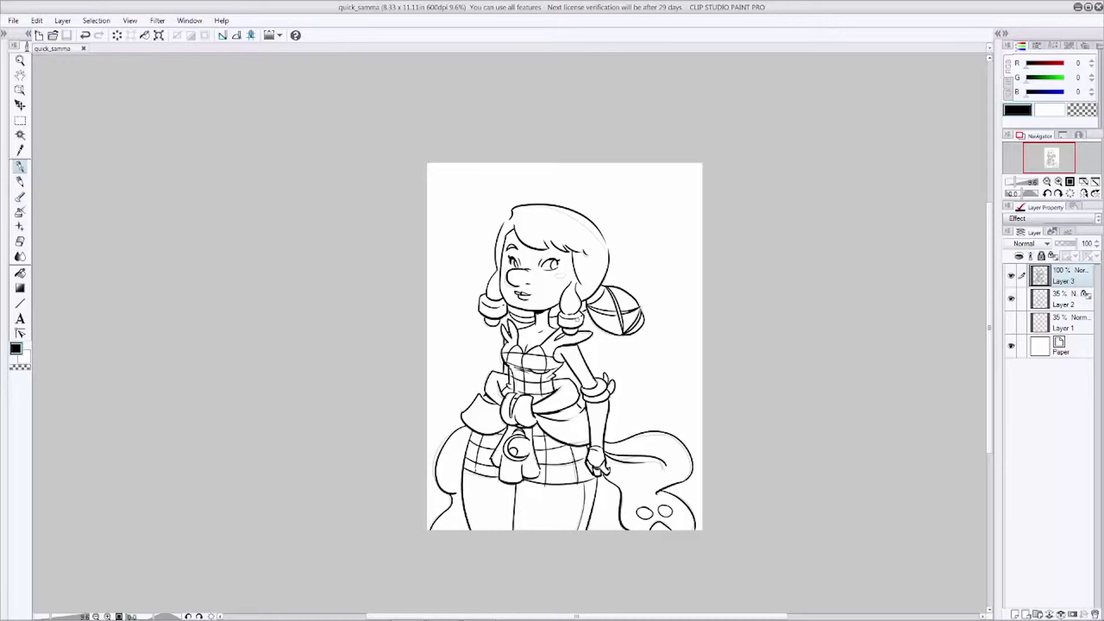
{"action": "left_click", "coordinate": [577, 319]}
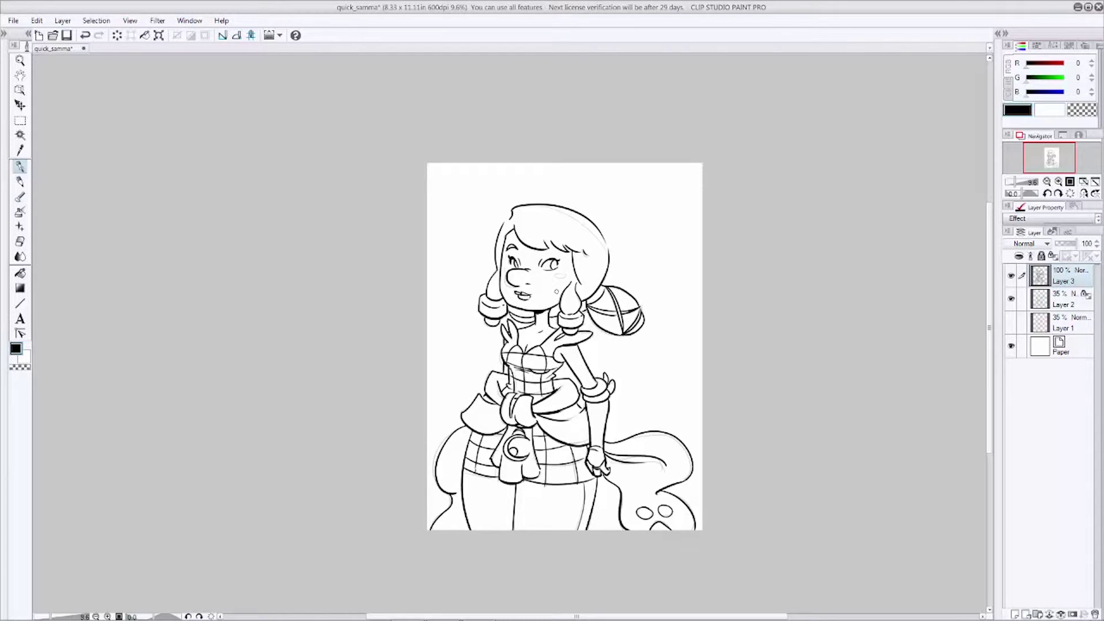
{"action": "key", "text": "c"}
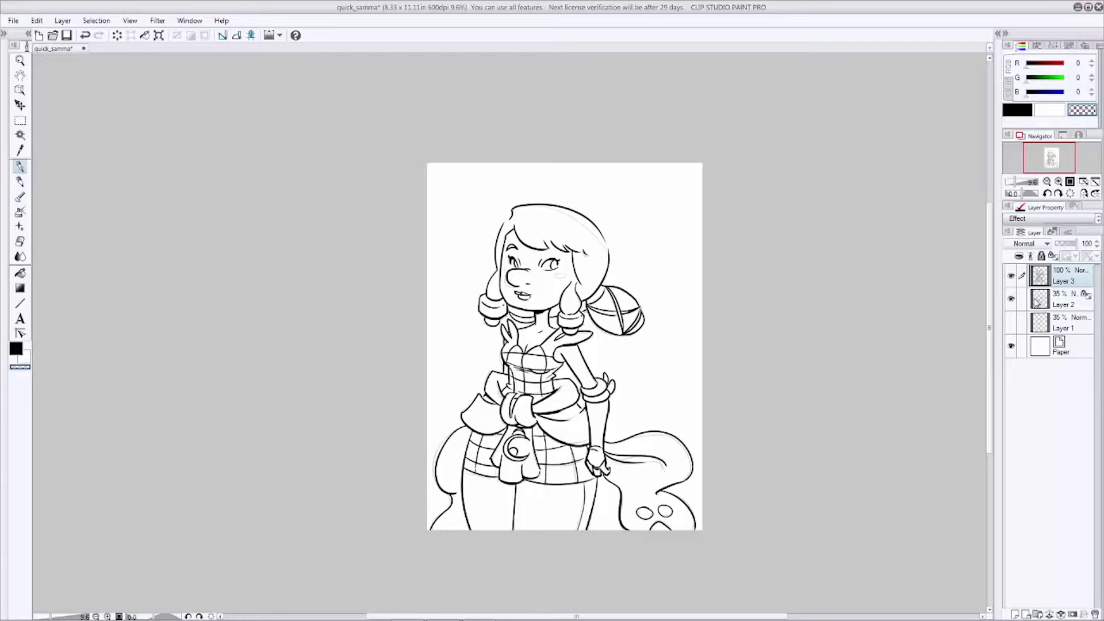
Hide the sketch on Layer 2 and add a new layer directly beneath the line art
{"action": "left_click", "coordinate": [1037, 303]}
{"action": "left_click", "coordinate": [1012, 298]}
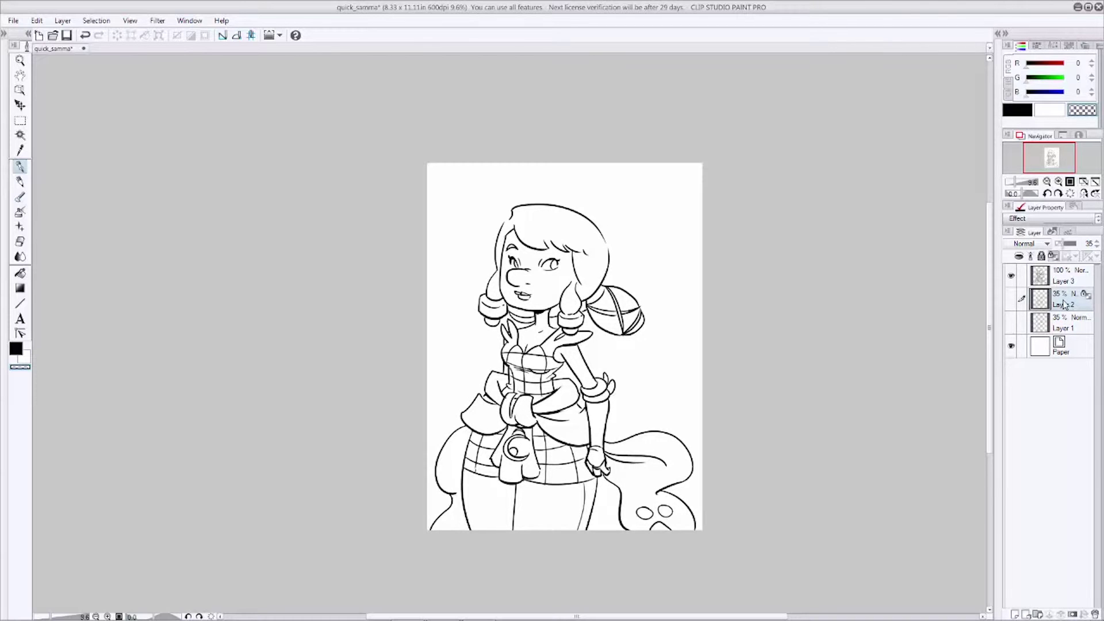
{"action": "left_click", "coordinate": [1015, 614]}
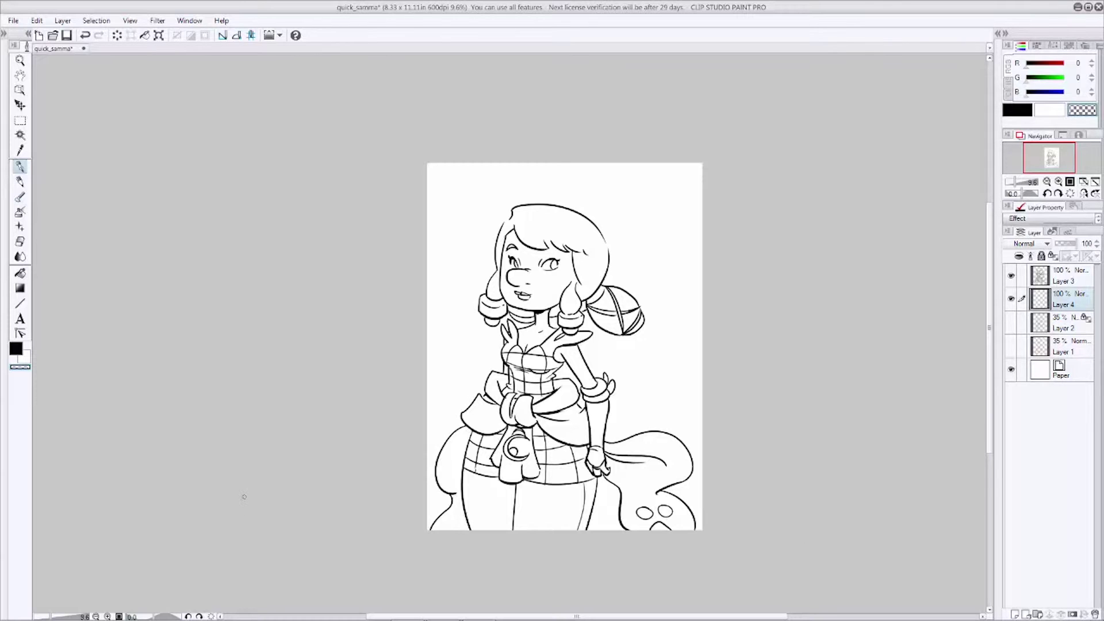
Fill the new layer with white and merge the line art layer down into it
{"action": "left_click_drag", "start_coordinate": [30, 359], "coordinate": [31, 358]}
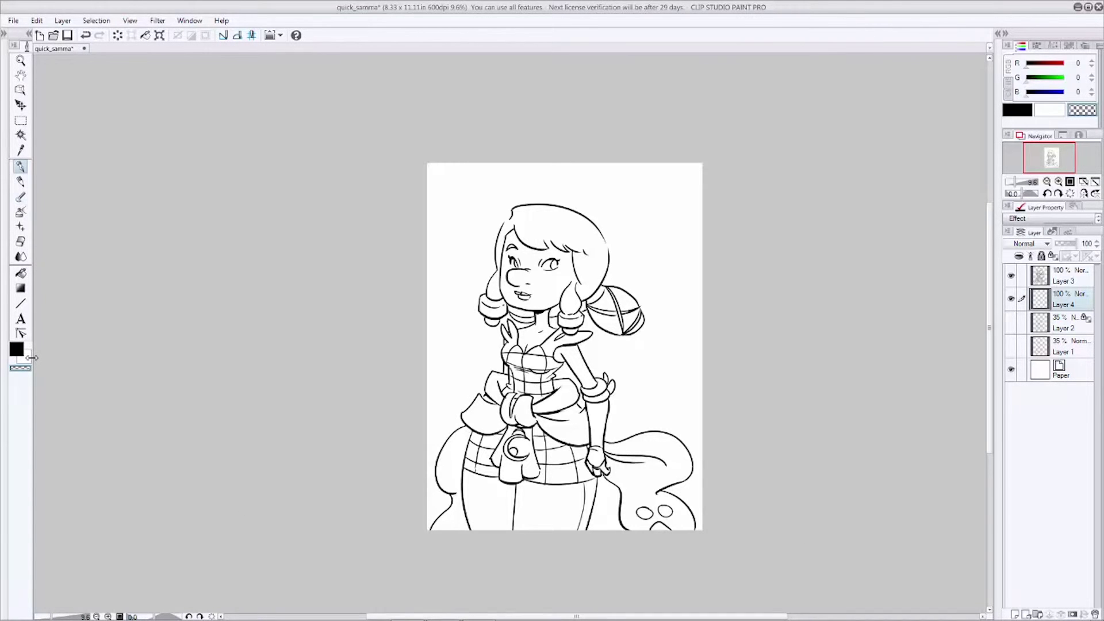
{"action": "left_click", "coordinate": [25, 356]}
{"action": "key", "text": "alt+Delete"}
{"action": "left_click", "coordinate": [1033, 282]}
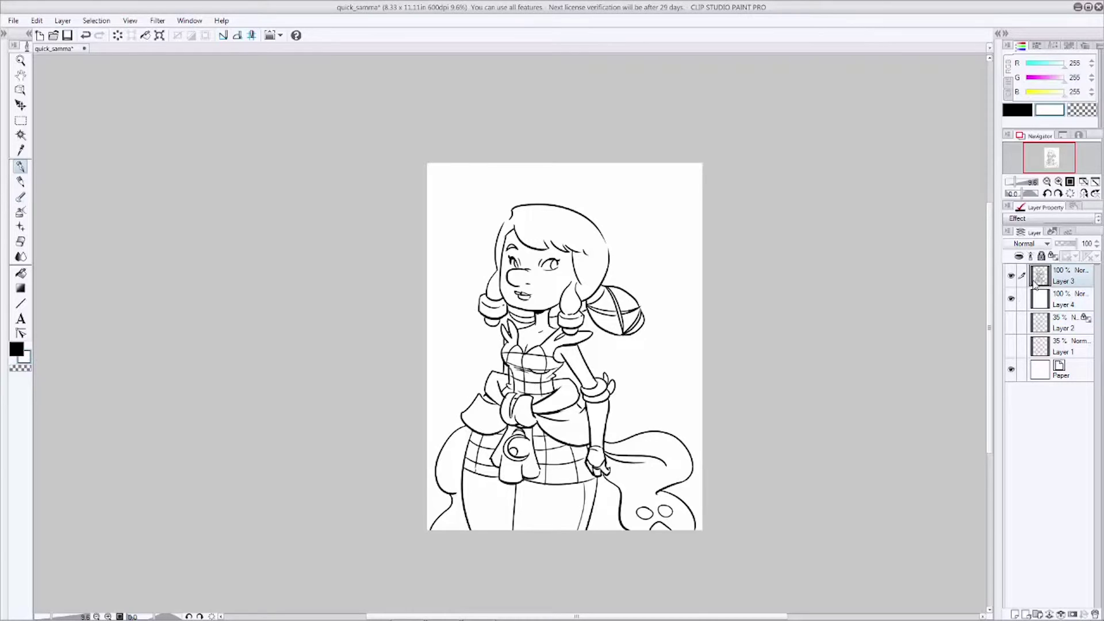
{"action": "key", "text": "ctrl+e"}
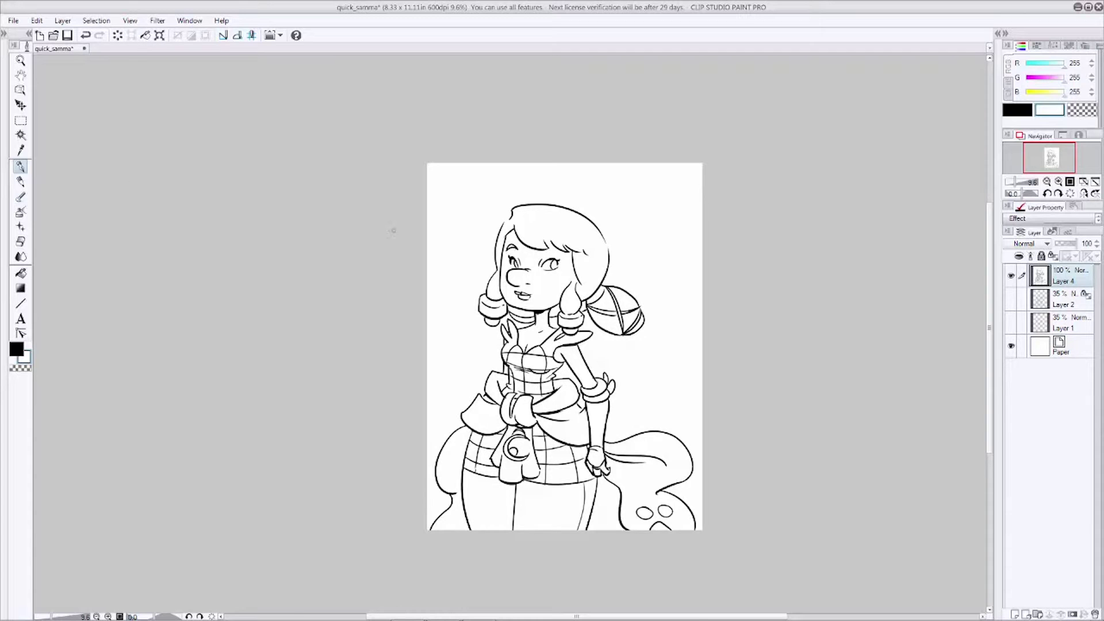
Apply Binarization to the merged line art with a threshold of 155
{"action": "left_click", "coordinate": [42, 23]}
{"action": "mouse_move", "coordinate": [134, 243]}
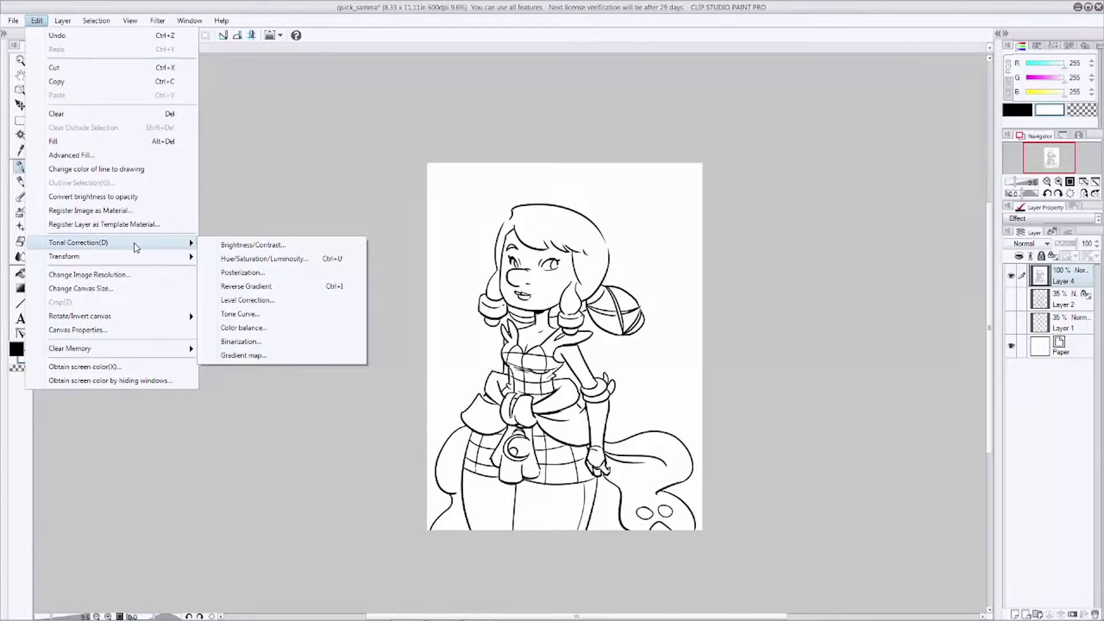
{"action": "left_click", "coordinate": [258, 343]}
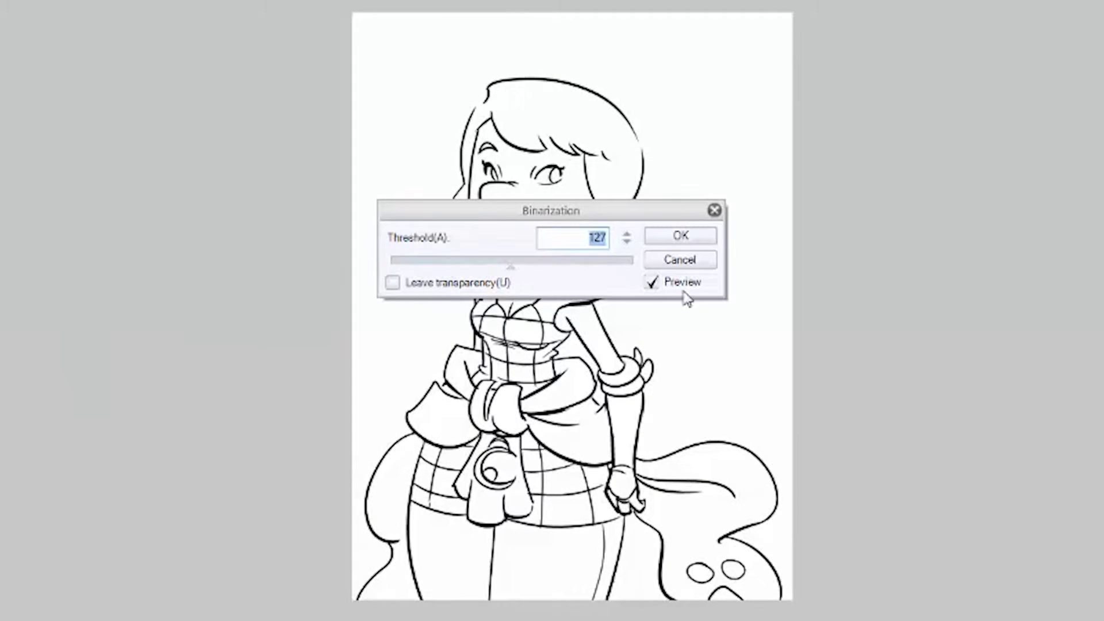
{"action": "left_click_drag", "start_coordinate": [511, 266], "coordinate": [541, 262]}
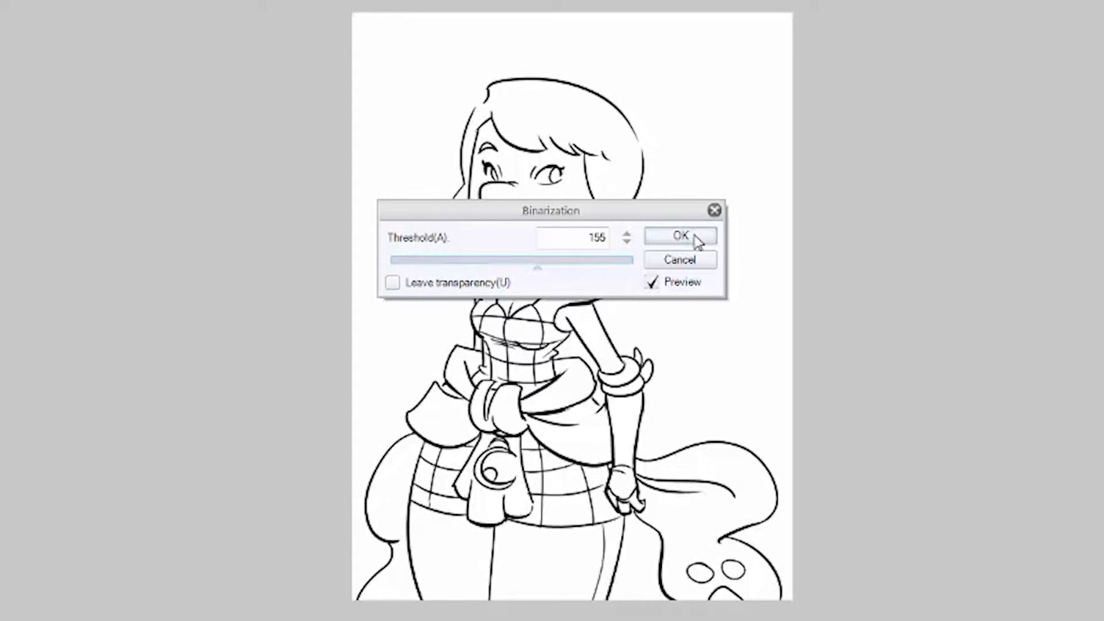
{"action": "left_click", "coordinate": [699, 244]}
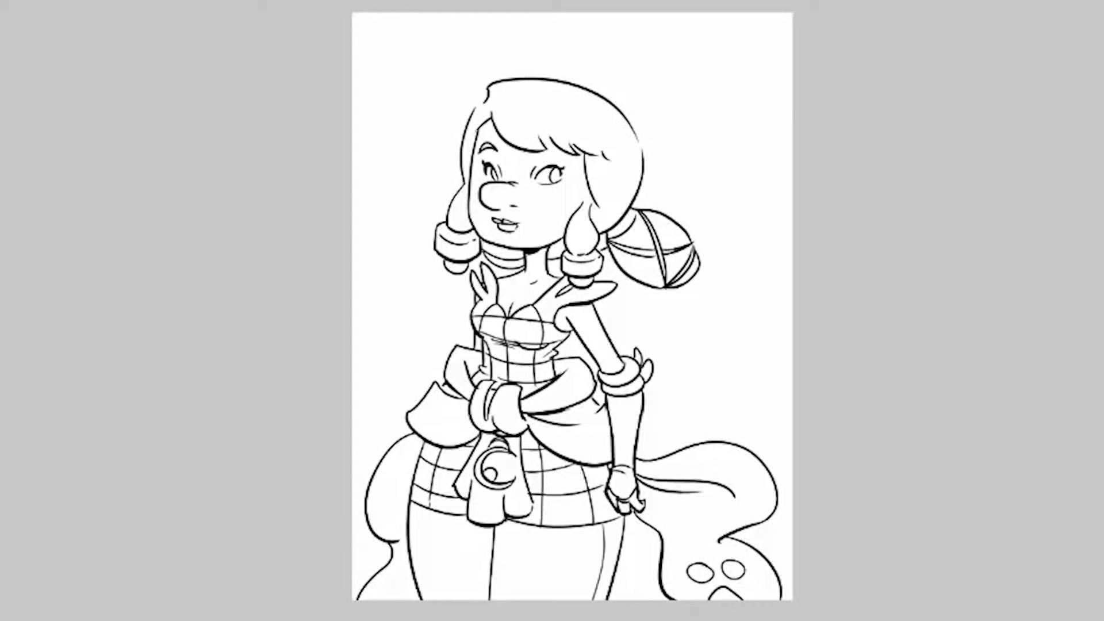
Set the line art layer's blending mode to Multiply and add a new layer beneath it
{"action": "left_click", "coordinate": [1038, 244]}
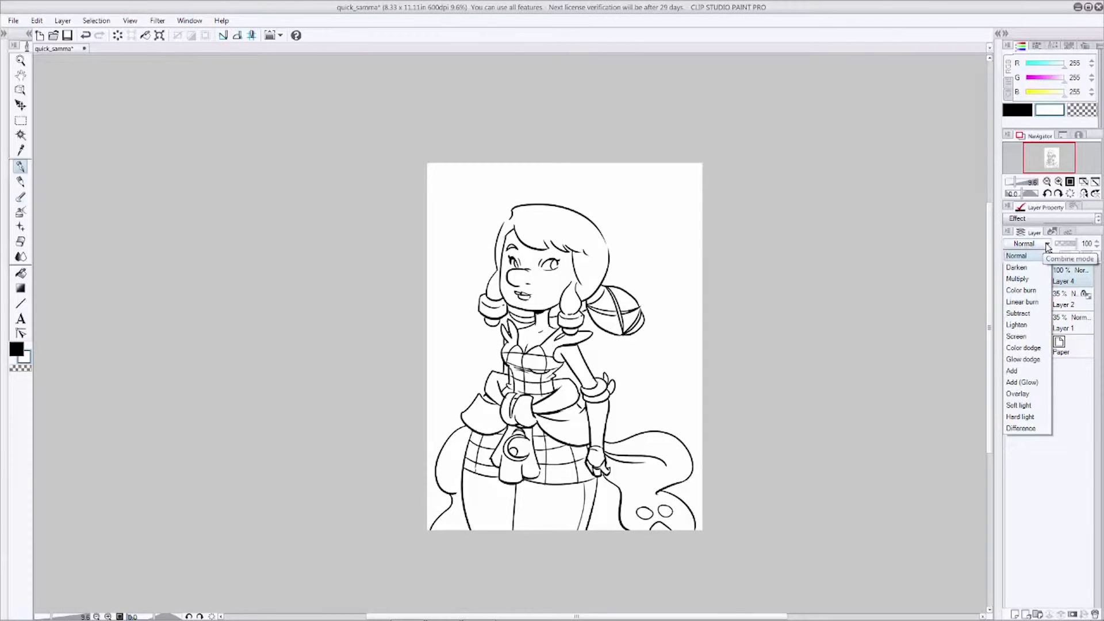
{"action": "left_click", "coordinate": [1024, 279]}
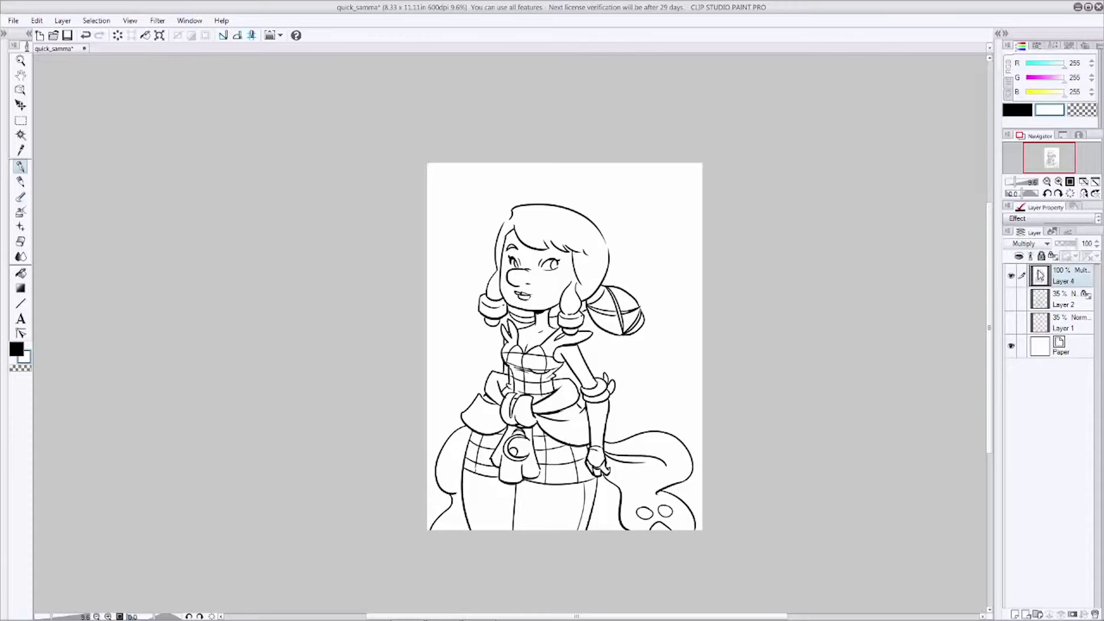
{"action": "left_click", "coordinate": [1069, 304]}
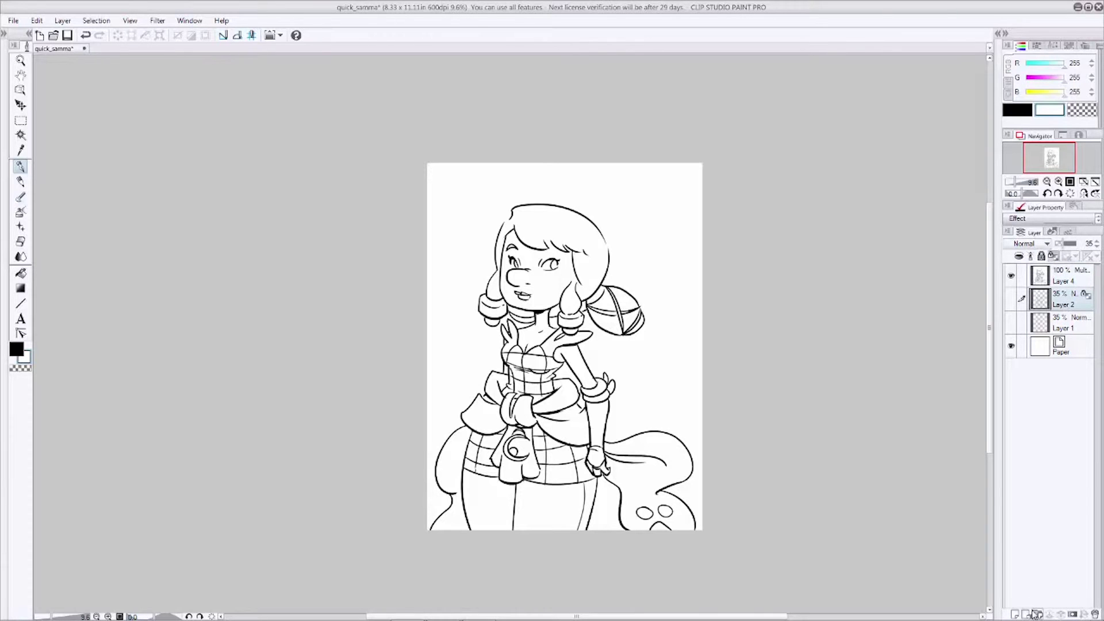
{"action": "left_click", "coordinate": [1016, 615]}
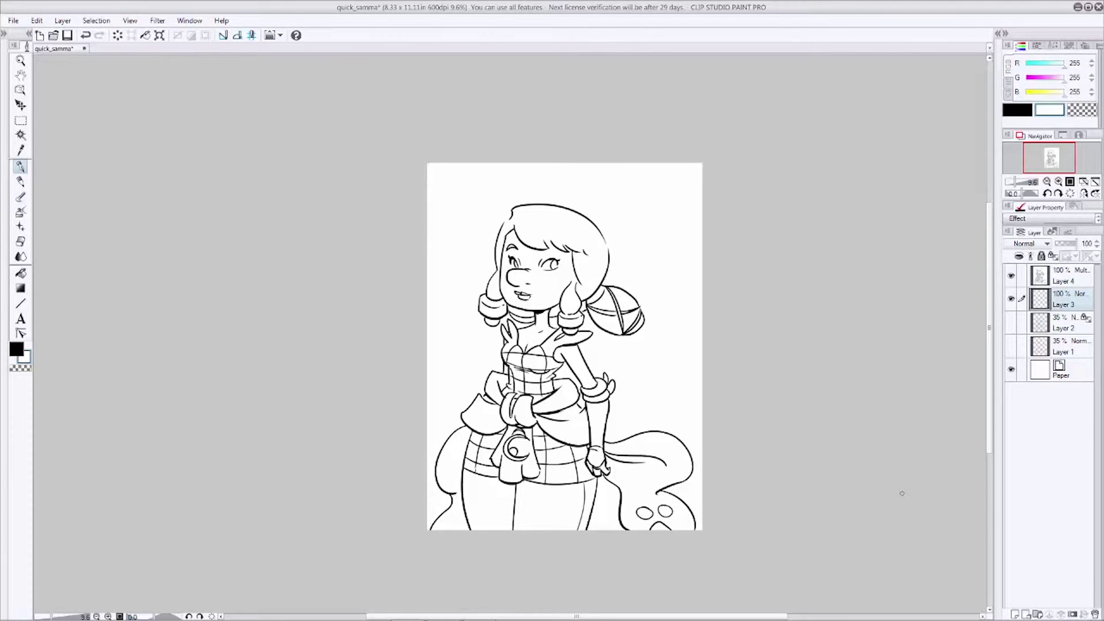
Choose the Fill tool and set the drawing color to pale yellow (RGB 247, 241, 130)
{"action": "left_click", "coordinate": [23, 274]}
{"action": "double_click", "coordinate": [25, 355]}
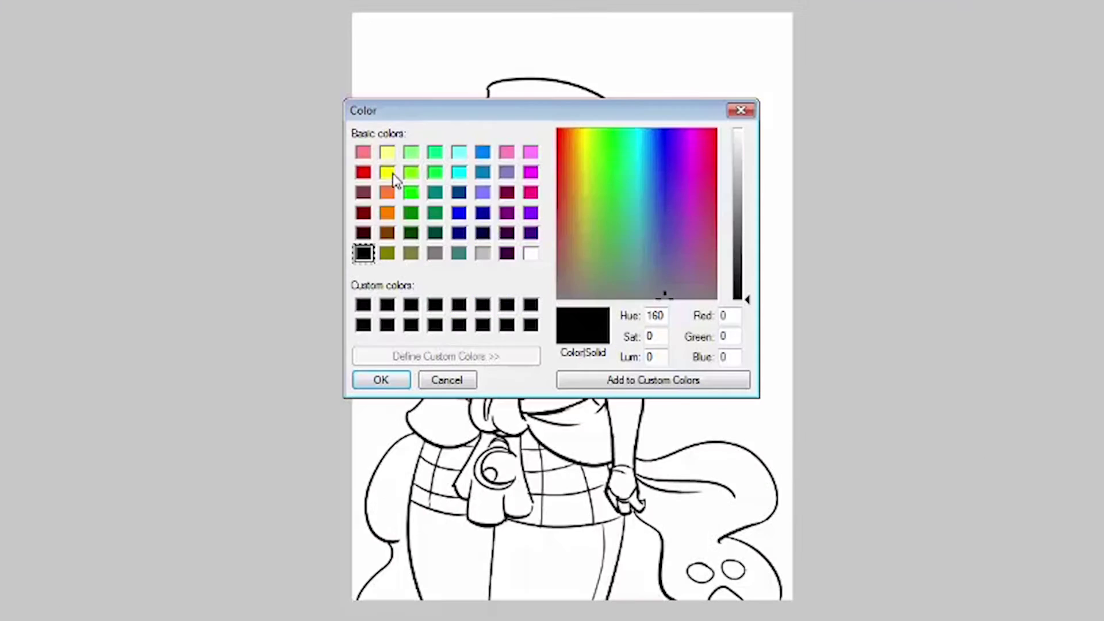
{"action": "left_click", "coordinate": [449, 260]}
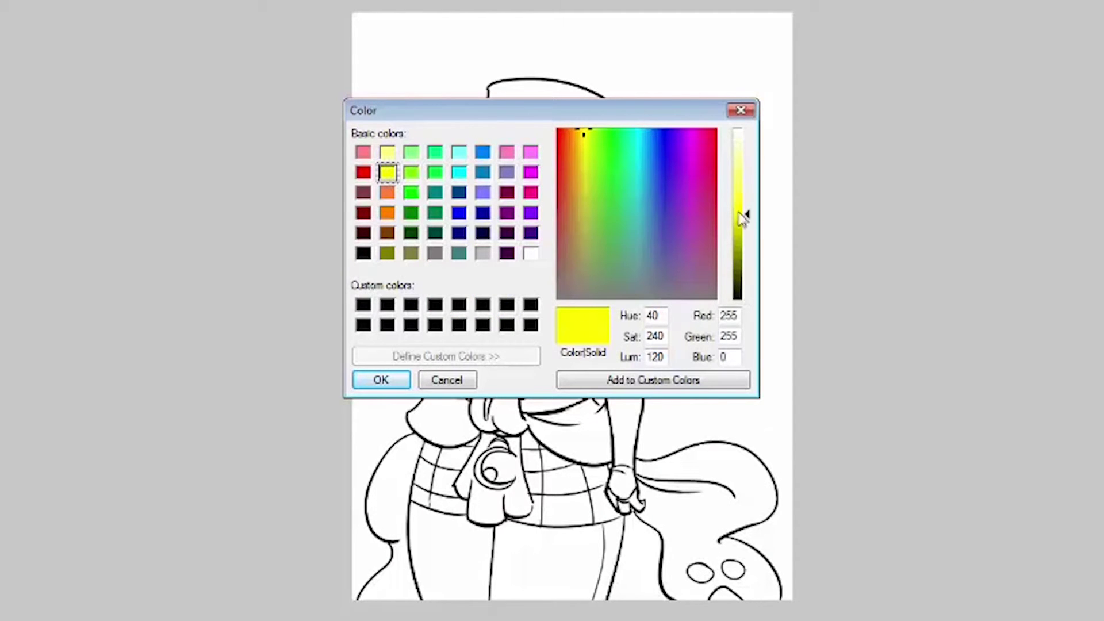
{"action": "left_click_drag", "start_coordinate": [748, 218], "coordinate": [748, 191]}
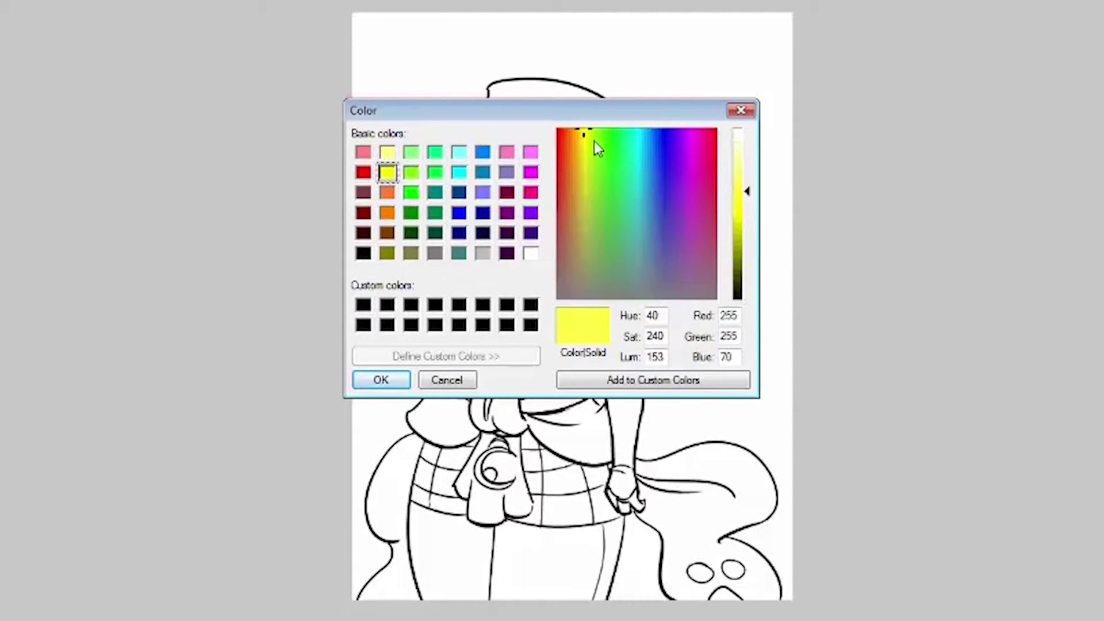
{"action": "left_click", "coordinate": [580, 155]}
{"action": "left_click", "coordinate": [583, 150]}
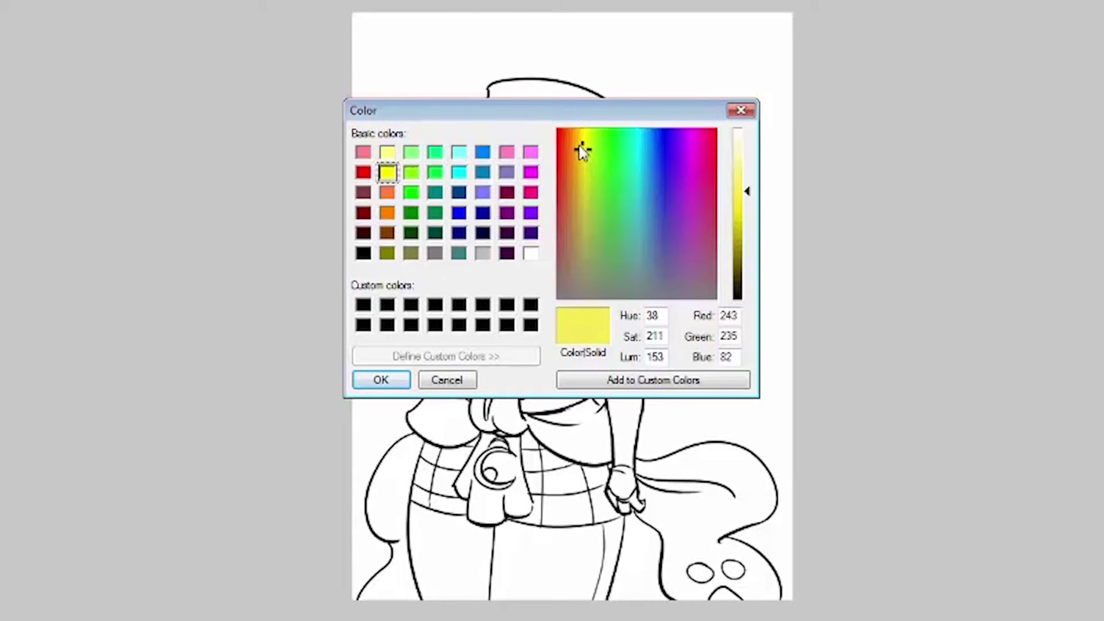
{"action": "left_click_drag", "start_coordinate": [750, 192], "coordinate": [748, 174]}
{"action": "left_click", "coordinate": [383, 380]}
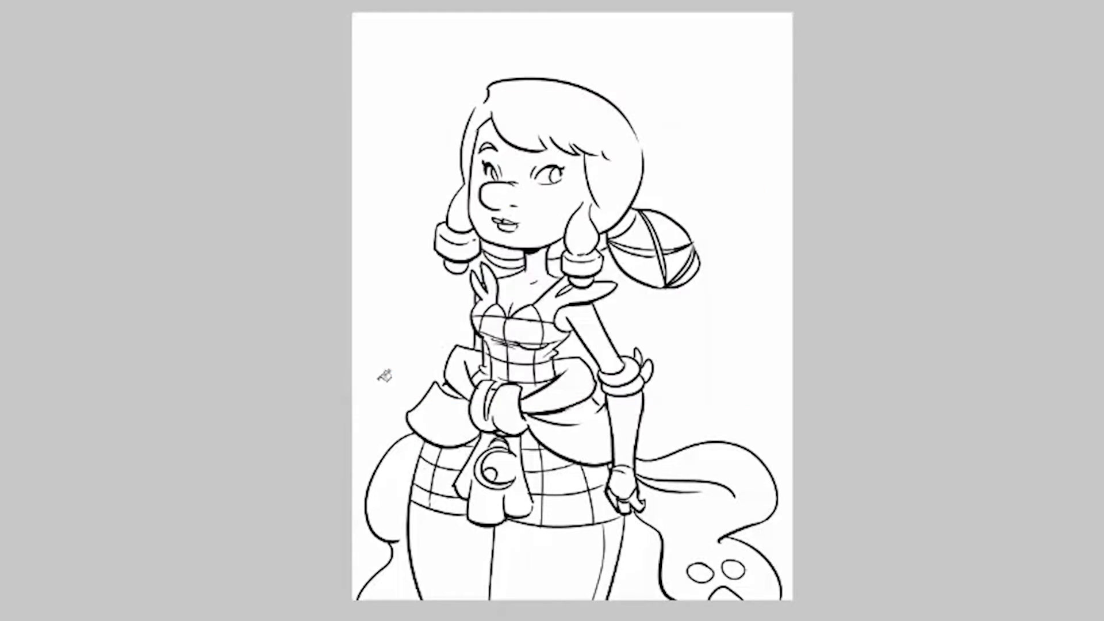
Fill the left shoulder frill and the adjoining bust sections of the dress with pale yellow
{"action": "left_click", "coordinate": [490, 296]}
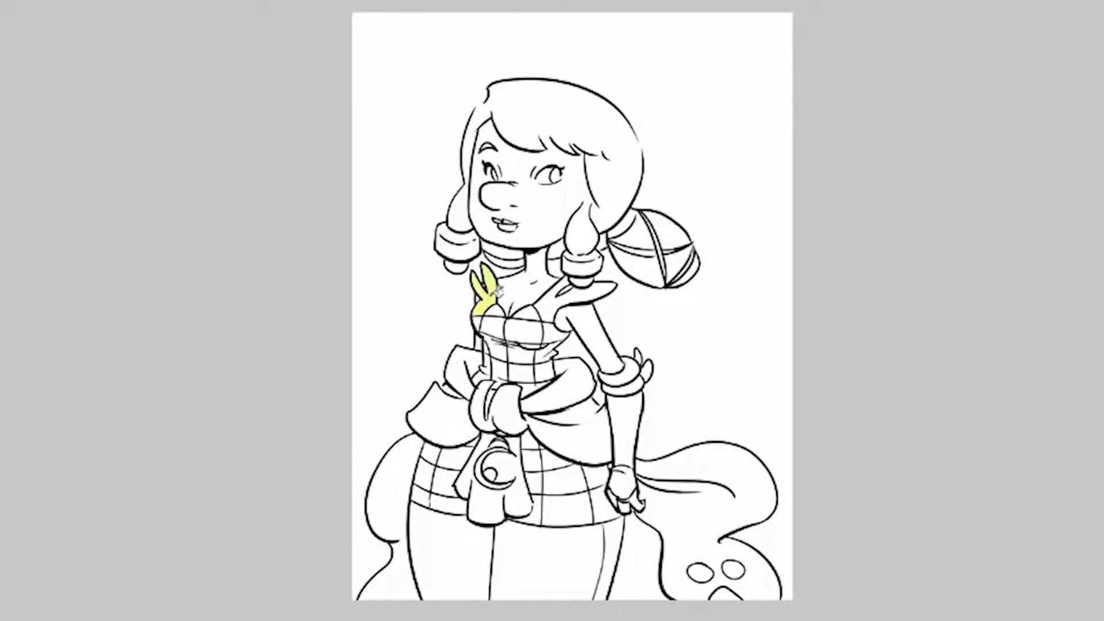
{"action": "left_click", "coordinate": [494, 312]}
{"action": "left_click", "coordinate": [495, 326]}
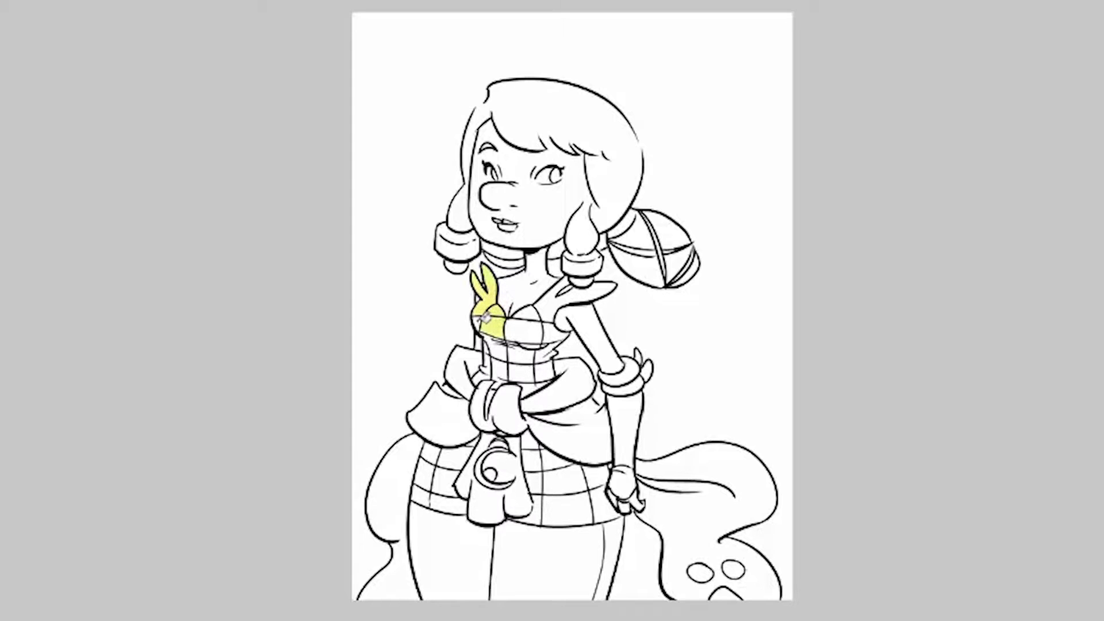
{"action": "left_click", "coordinate": [478, 324]}
{"action": "left_click", "coordinate": [501, 351]}
{"action": "left_click", "coordinate": [523, 330]}
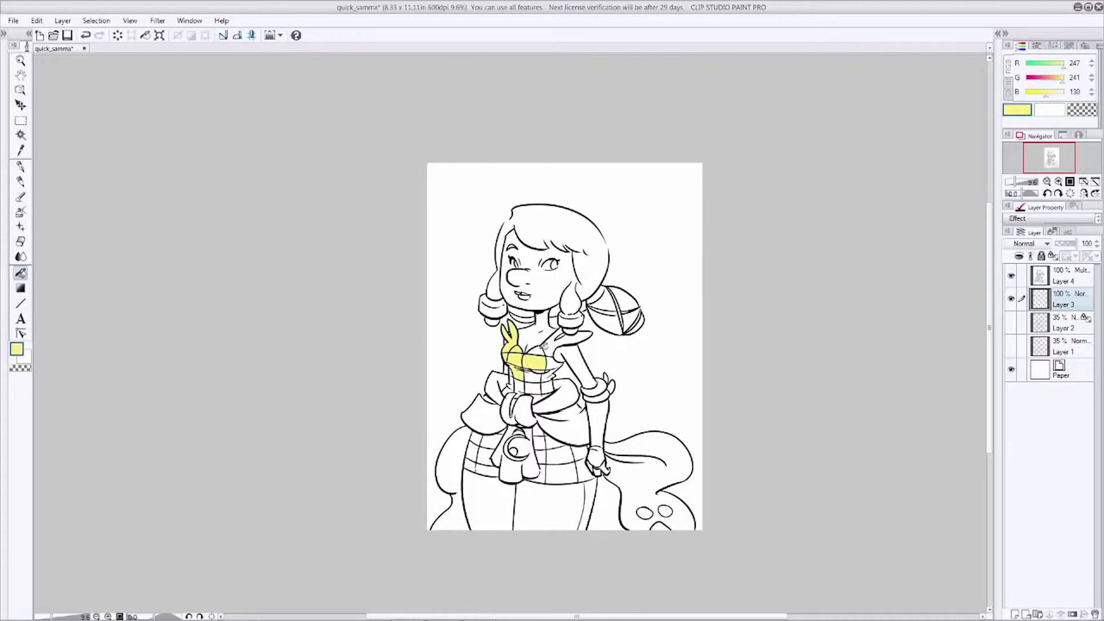
Fill the right shoulder frill and the remaining plaid sections of the bodice down to the bow with pale yellow
{"action": "left_click", "coordinate": [570, 338]}
{"action": "left_click", "coordinate": [555, 364]}
{"action": "left_click", "coordinate": [539, 377]}
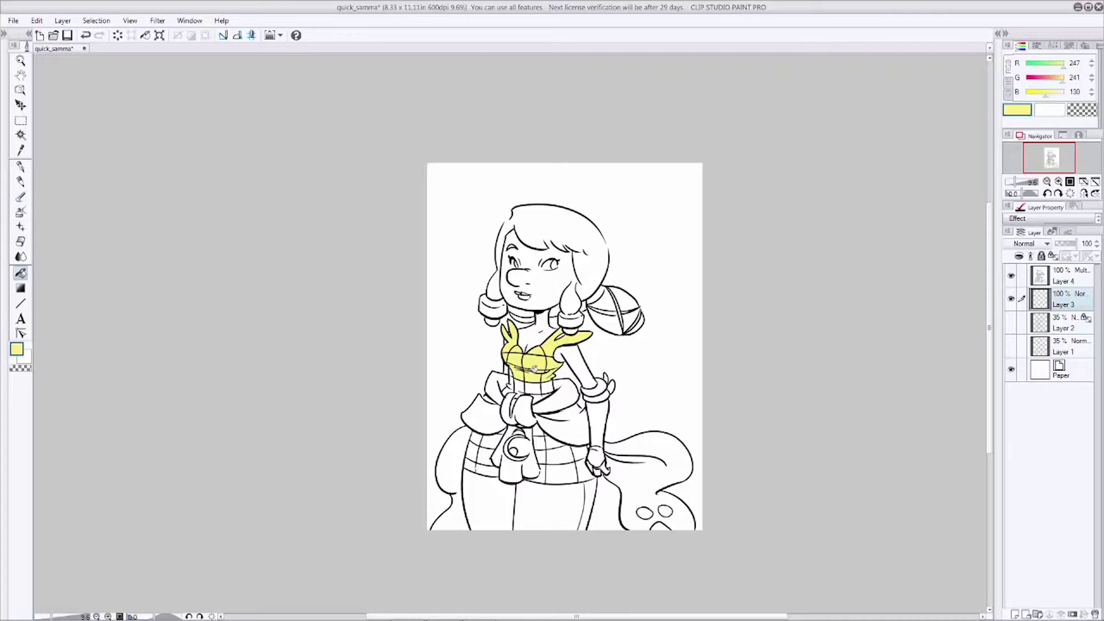
{"action": "left_click", "coordinate": [547, 383]}
{"action": "left_click", "coordinate": [534, 389]}
{"action": "left_click", "coordinate": [519, 387]}
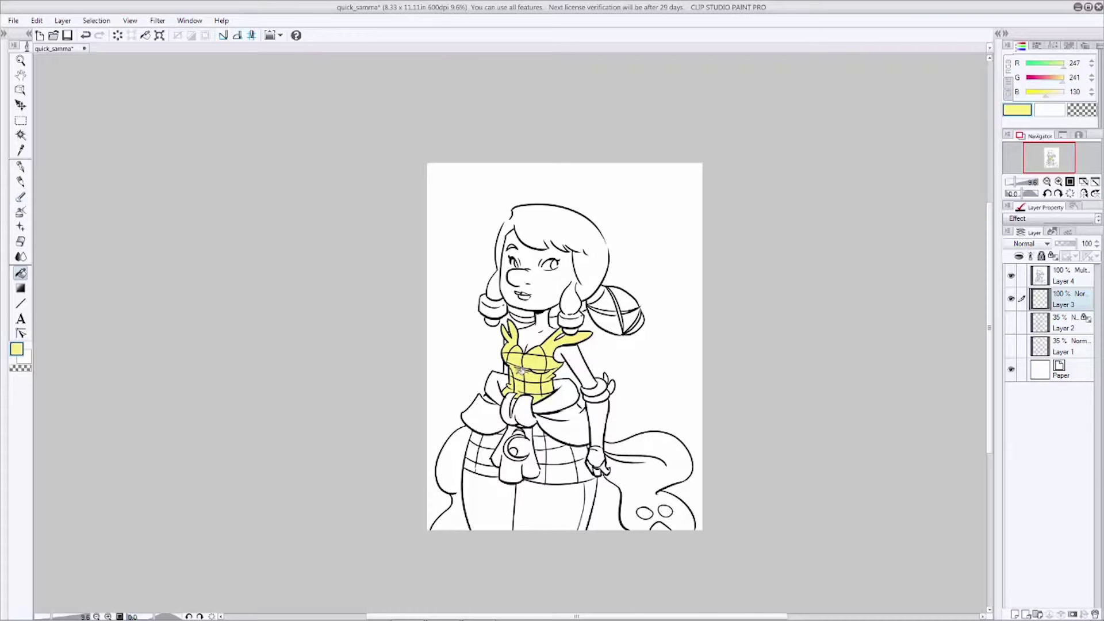
Fill the plaid skirt sections left of the hanging sash with pale yellow
{"action": "left_click", "coordinate": [495, 440]}
{"action": "left_click", "coordinate": [477, 445]}
{"action": "left_click", "coordinate": [488, 456]}
{"action": "left_click", "coordinate": [482, 468]}
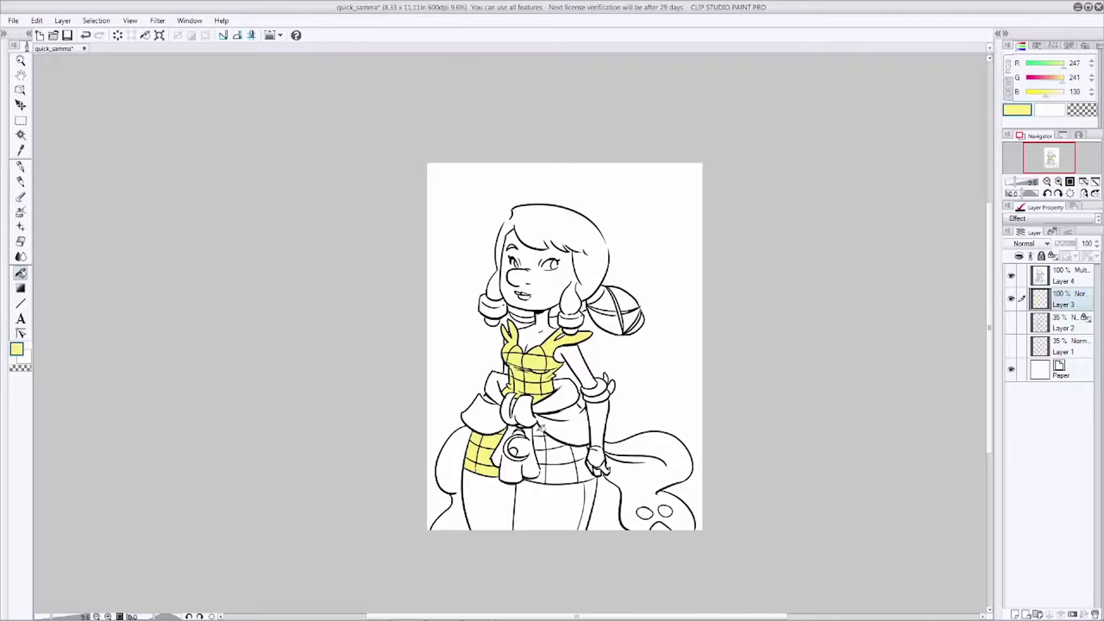
Fill the plaid skirt sections right of the sash and the long glove with pale yellow, leaving the sash unfilled
{"action": "left_click", "coordinate": [558, 460]}
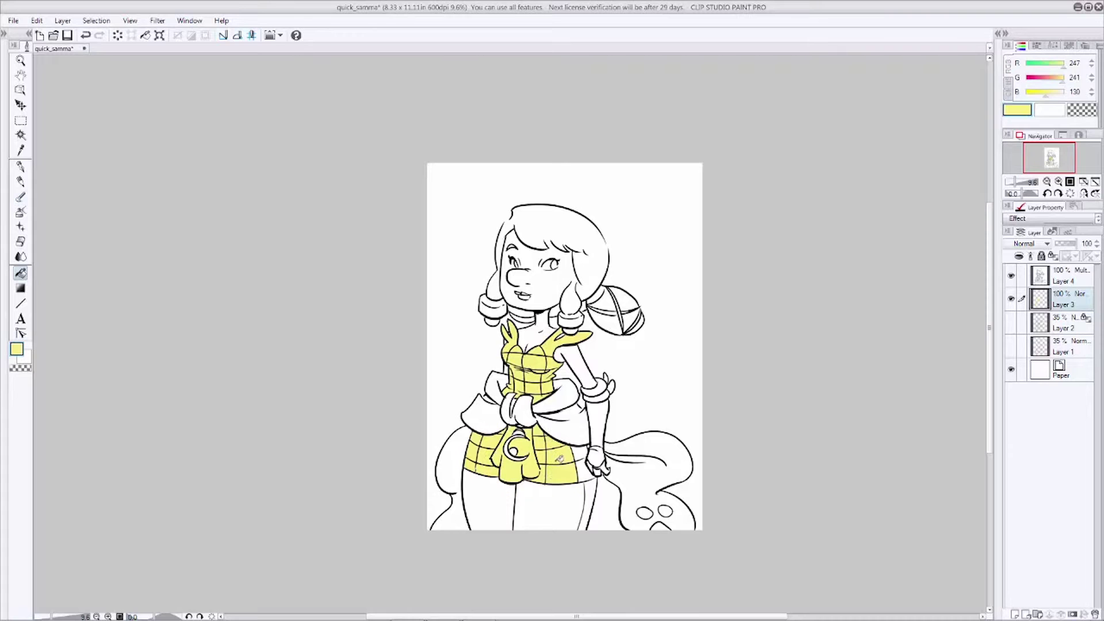
{"action": "key", "text": "ctrl+z"}
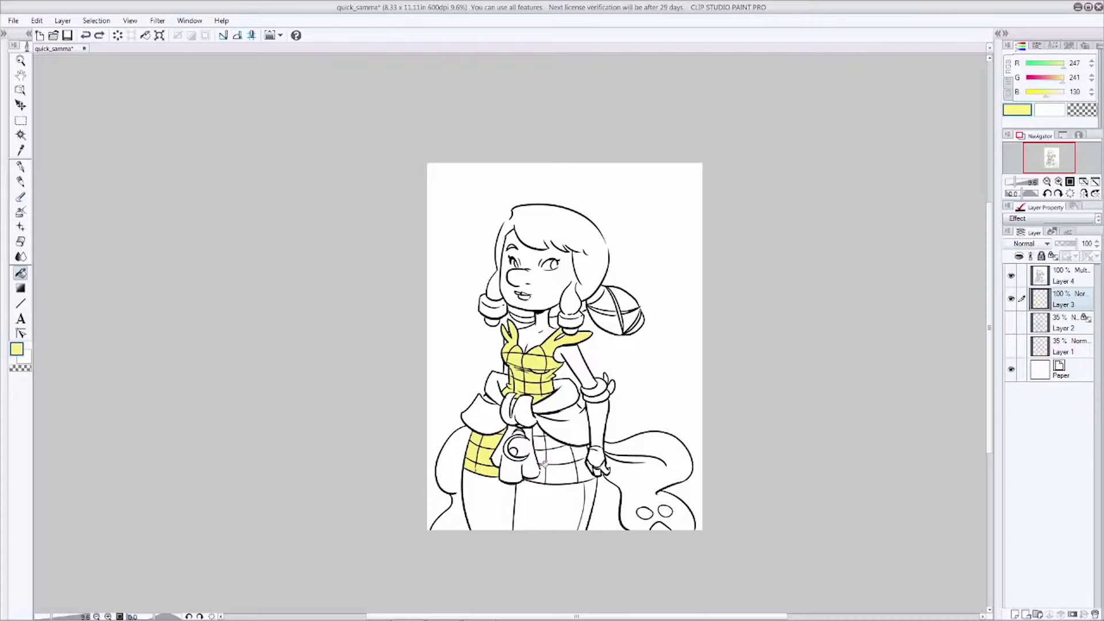
{"action": "left_click", "coordinate": [29, 168]}
{"action": "left_click", "coordinate": [20, 273]}
{"action": "left_click", "coordinate": [559, 471]}
{"action": "left_click", "coordinate": [561, 454]}
{"action": "left_click", "coordinate": [545, 452]}
{"action": "left_click", "coordinate": [550, 439]}
{"action": "left_click", "coordinate": [585, 467]}
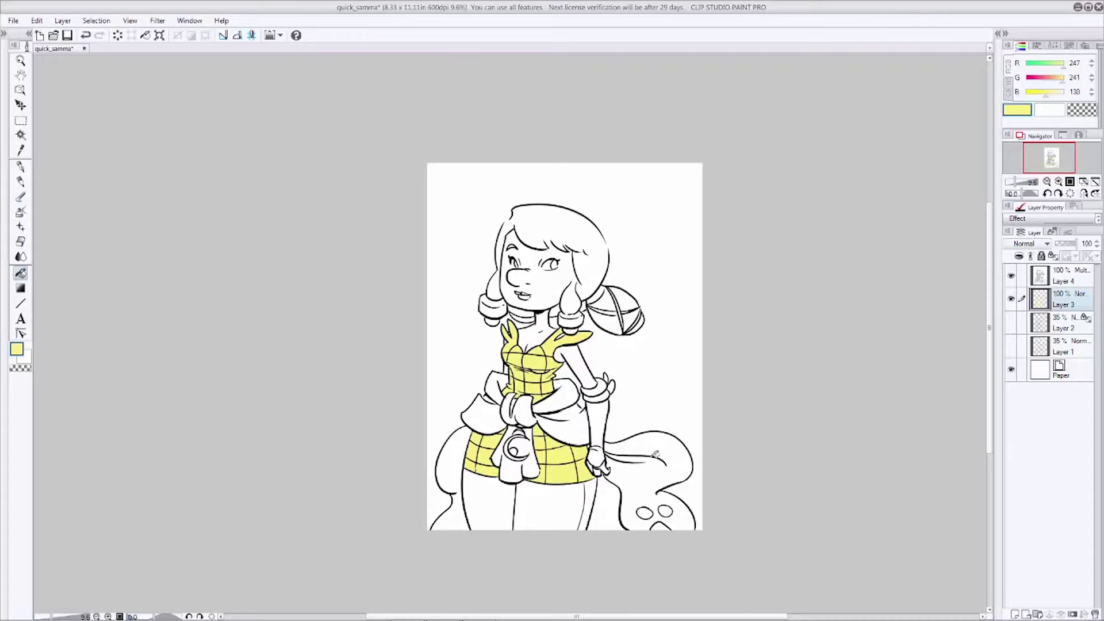
{"action": "left_click", "coordinate": [598, 415]}
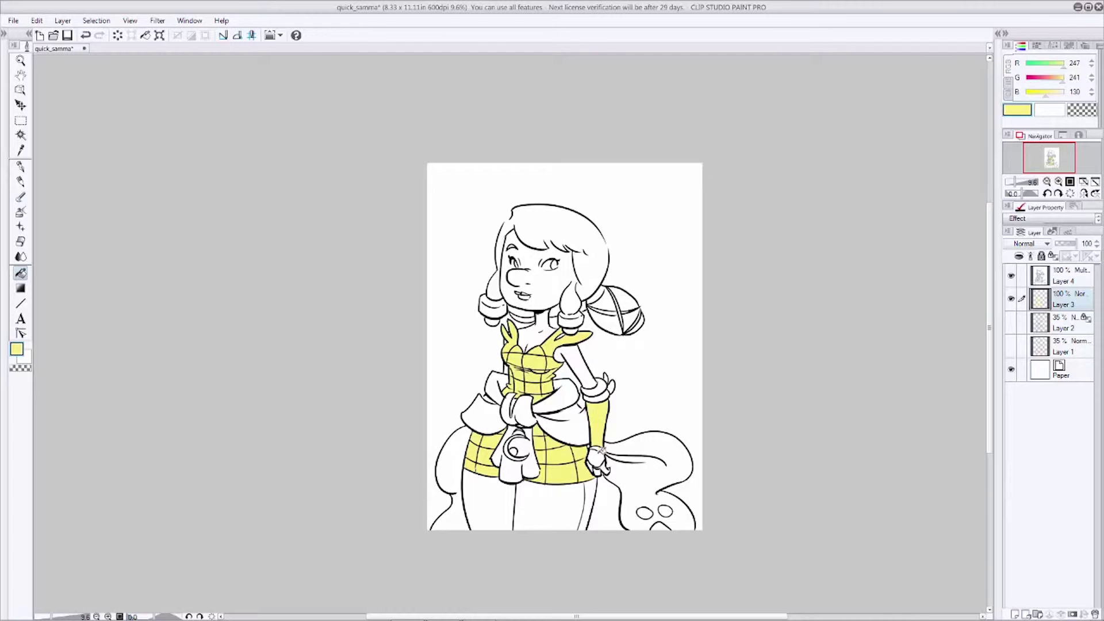
Set the drawing color to orange-red (RGB 227, 94, 60) and fill the waist bow and its hanging sash
{"action": "left_click", "coordinate": [16, 350]}
{"action": "left_click", "coordinate": [446, 392]}
{"action": "left_click_drag", "start_coordinate": [480, 416], "coordinate": [526, 419]}
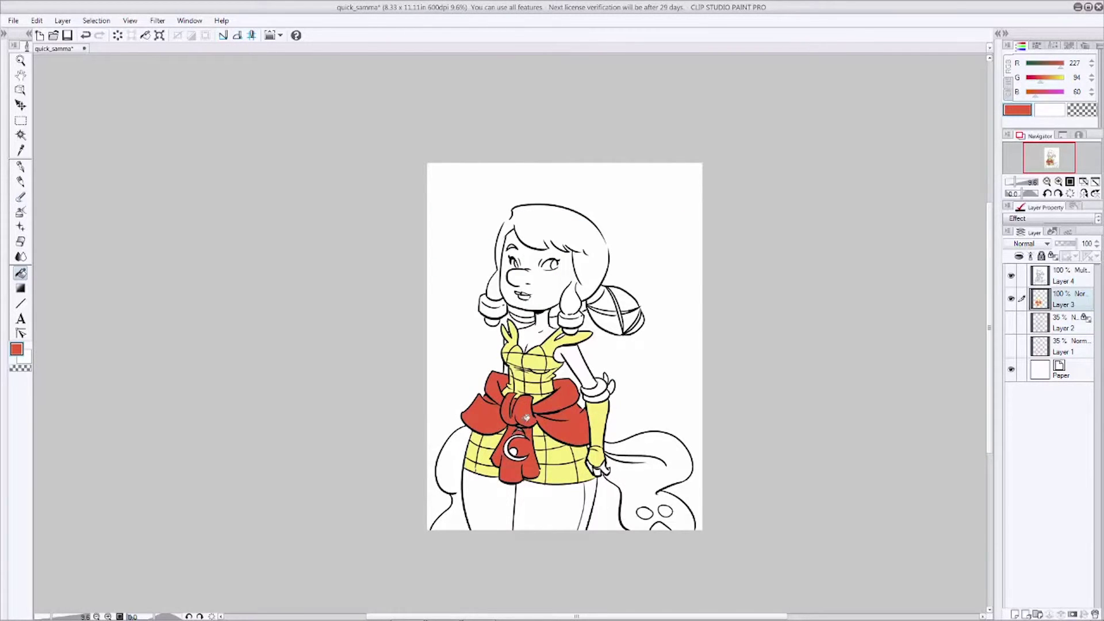
Fill the sash tails behind the figure and the ribbon bands across the ponytail with orange-red
{"action": "left_click", "coordinate": [462, 459]}
{"action": "left_click", "coordinate": [668, 440]}
{"action": "left_click", "coordinate": [616, 313]}
{"action": "left_click", "coordinate": [614, 300]}
{"action": "left_click", "coordinate": [622, 312]}
{"action": "left_click", "coordinate": [638, 317]}
{"action": "left_click", "coordinate": [632, 325]}
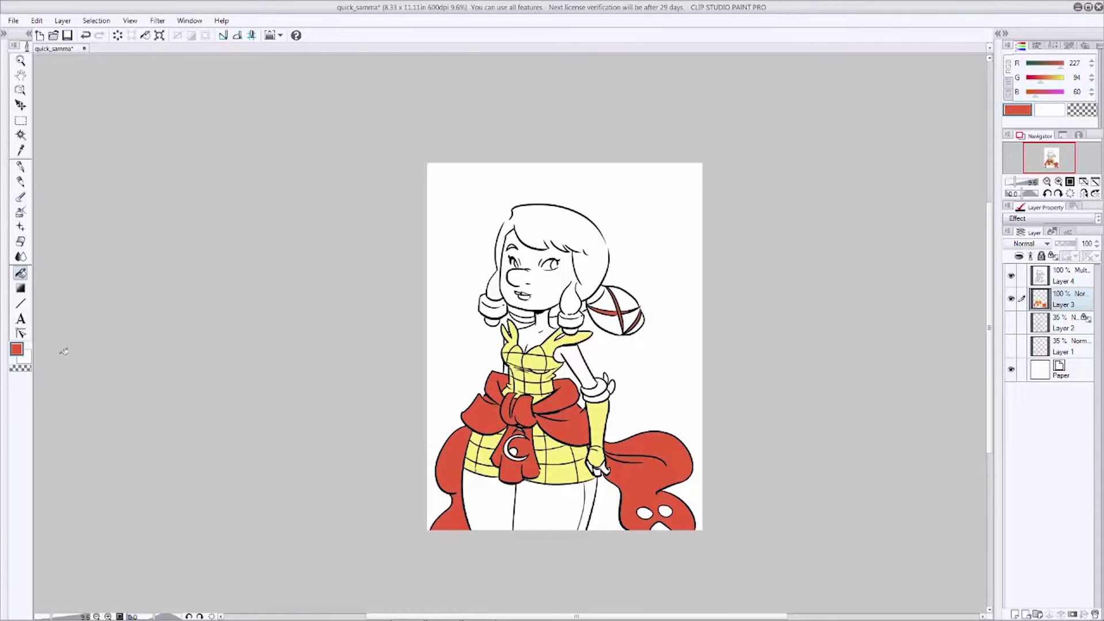
Set the drawing color to pale yellow (RGB 244, 228, 113)
{"action": "left_click", "coordinate": [16, 349]}
{"action": "left_click", "coordinate": [449, 263]}
{"action": "left_click_drag", "start_coordinate": [563, 259], "coordinate": [567, 240]}
{"action": "left_click_drag", "start_coordinate": [674, 289], "coordinate": [673, 261]}
{"action": "left_click_drag", "start_coordinate": [569, 246], "coordinate": [570, 250]}
{"action": "left_click_drag", "start_coordinate": [675, 274], "coordinate": [674, 270]}
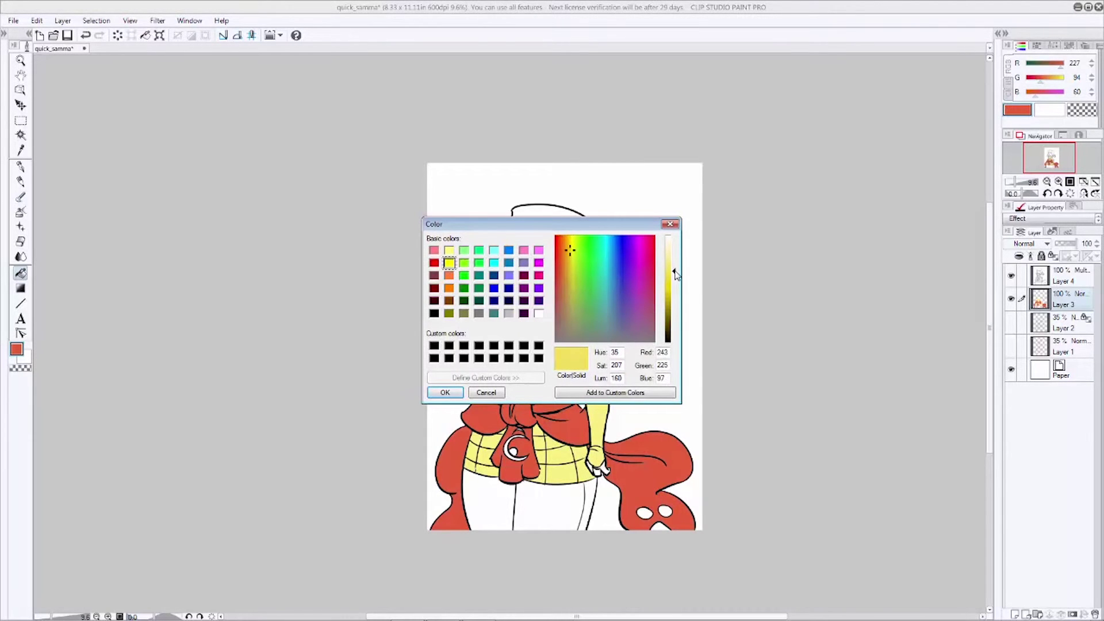
{"action": "left_click", "coordinate": [675, 269]}
{"action": "left_click", "coordinate": [445, 392]}
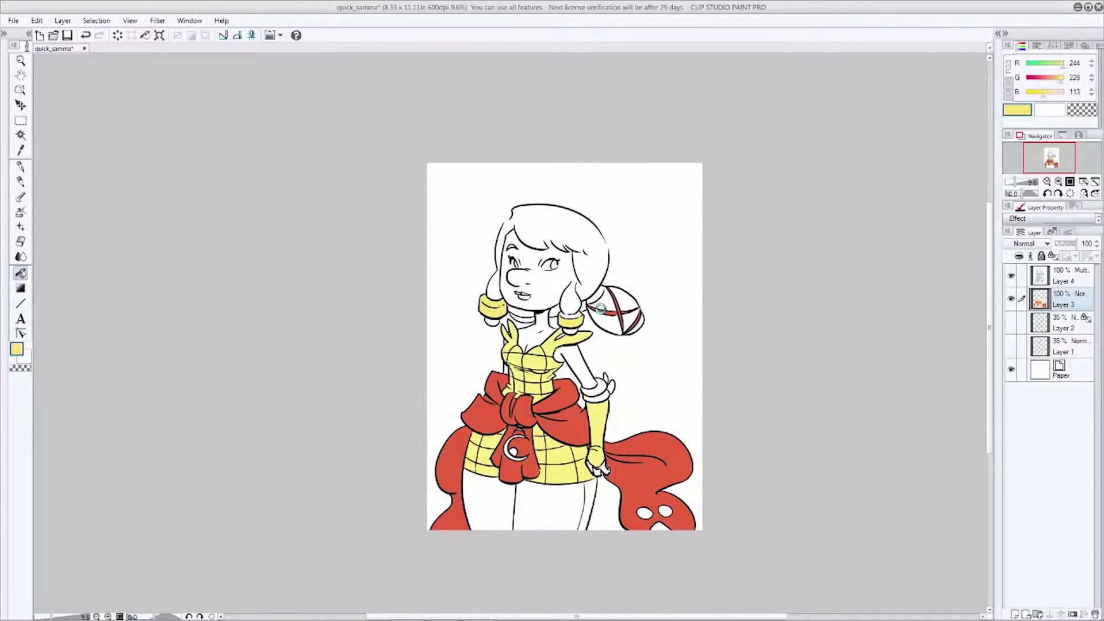
Close the line gaps around the hair beads and ponytail tie, and fill them with pale yellow
{"action": "left_click", "coordinate": [620, 312]}
{"action": "key", "text": "ctrl+z"}
{"action": "key", "text": "p"}
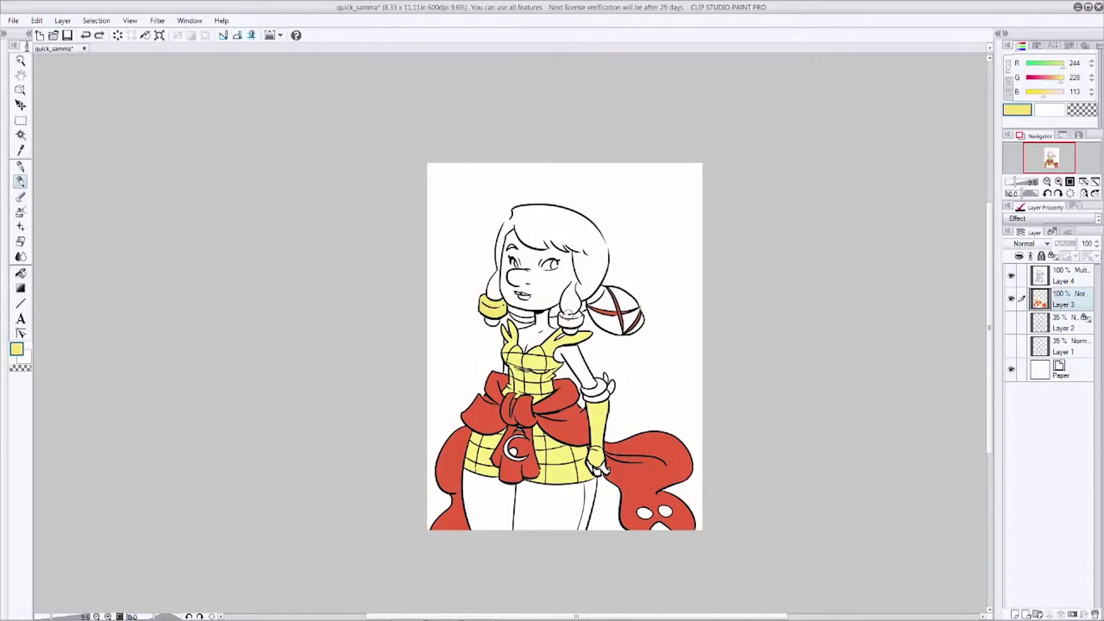
{"action": "key", "text": "p"}
{"action": "key", "text": "p"}
{"action": "key", "text": "p"}
{"action": "key", "text": "g"}
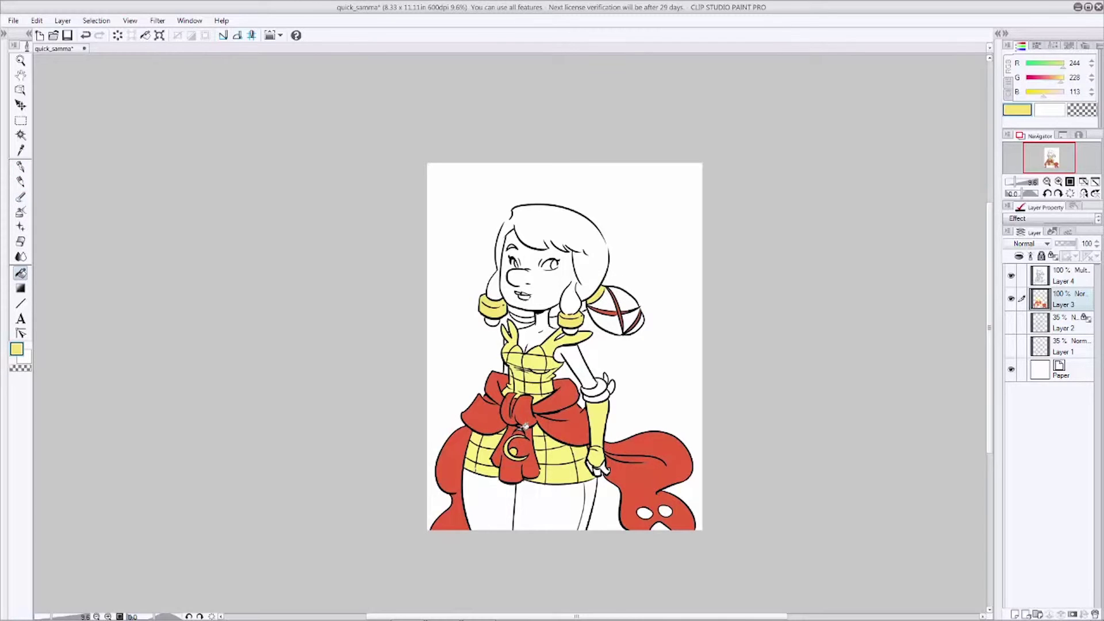
Fill the crescent emblem on the hanging sash and the paw spots on the sash tail with pale yellow
{"action": "key", "text": "p"}
{"action": "key", "text": "p"}
{"action": "left_click", "coordinate": [520, 430]}
{"action": "key", "text": "g"}
{"action": "left_click", "coordinate": [645, 513]}
{"action": "left_click", "coordinate": [666, 511]}
{"action": "left_click", "coordinate": [658, 526]}
Set the drawing color to a tan skin tone (RGB 211, 151, 90), moving the color dialog clear of the drawing
{"action": "left_click", "coordinate": [22, 350]}
{"action": "left_click_drag", "start_coordinate": [540, 223], "coordinate": [255, 242]}
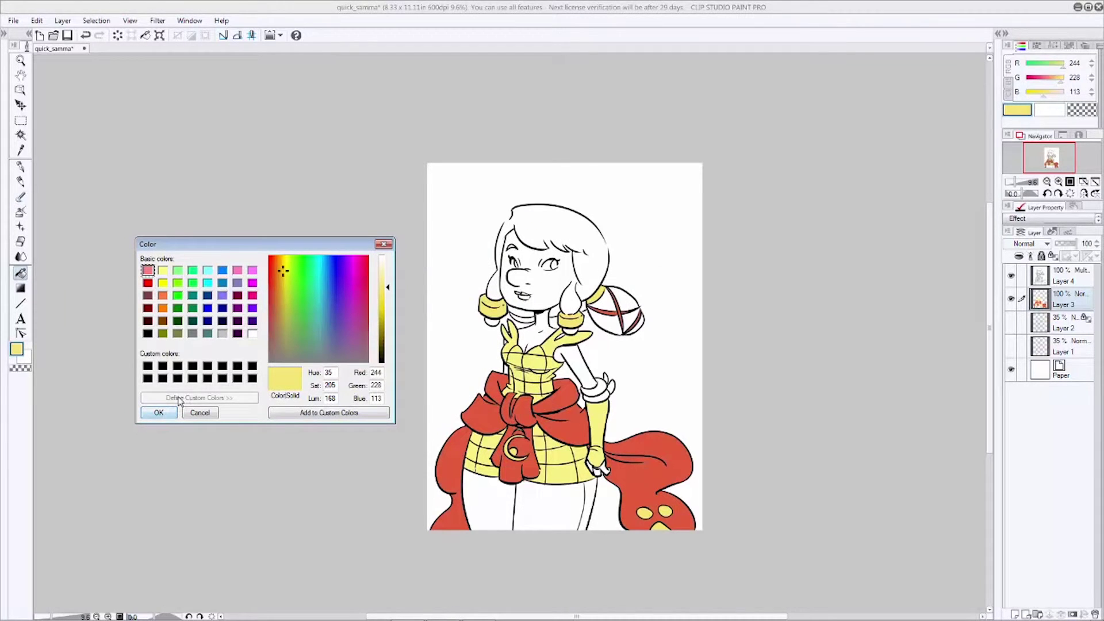
{"action": "left_click", "coordinate": [158, 414]}
{"action": "left_click_drag", "start_coordinate": [388, 287], "coordinate": [389, 332]}
{"action": "left_click_drag", "start_coordinate": [282, 294], "coordinate": [277, 300]}
{"action": "left_click", "coordinate": [389, 321]}
{"action": "left_click_drag", "start_coordinate": [390, 319], "coordinate": [389, 299]}
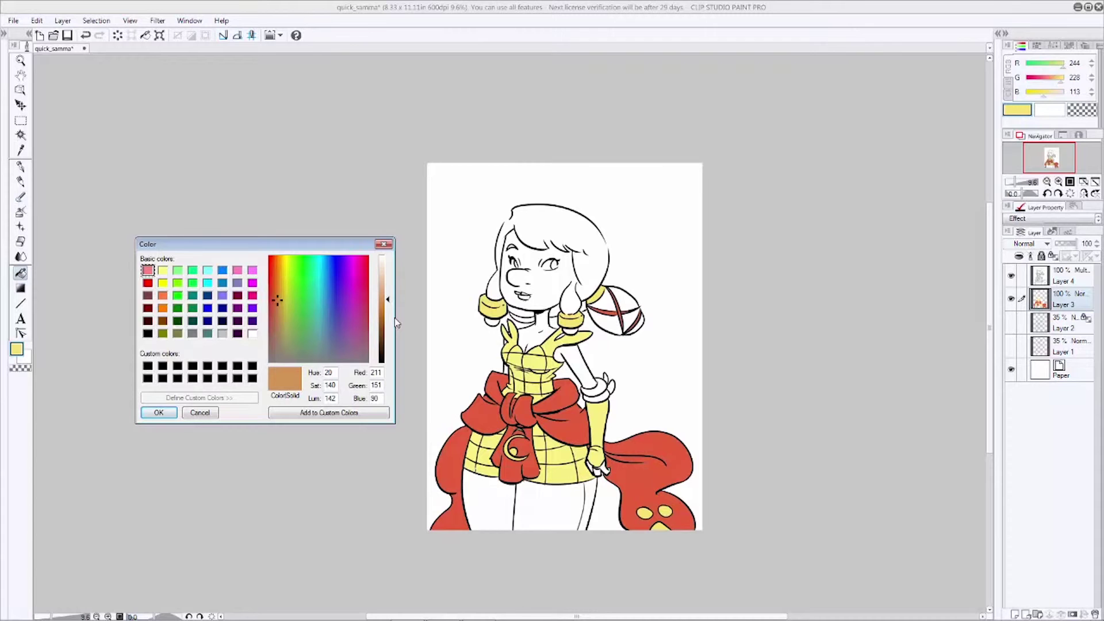
{"action": "left_click", "coordinate": [169, 413]}
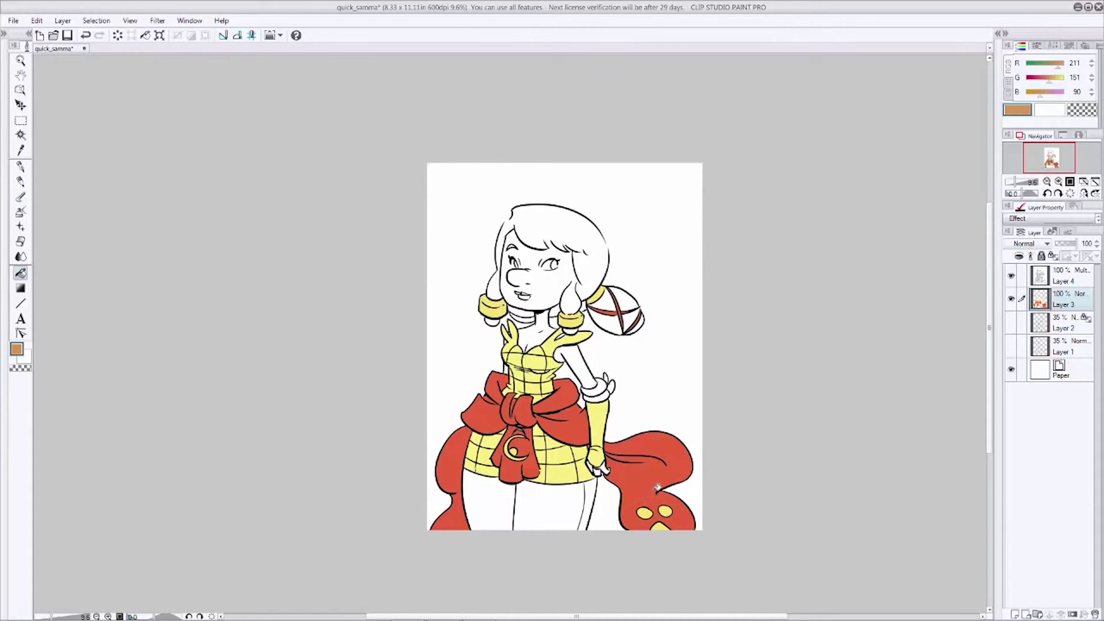
Fill the face, neck, chest, arms and fingers with the tan skin tone
{"action": "left_click", "coordinate": [27, 169]}
{"action": "key", "text": "g"}
{"action": "left_click", "coordinate": [540, 282]}
{"action": "left_click", "coordinate": [541, 334]}
{"action": "left_click", "coordinate": [575, 360]}
{"action": "left_click", "coordinate": [593, 468]}
{"action": "left_click", "coordinate": [602, 471]}
{"action": "left_click", "coordinate": [506, 364]}
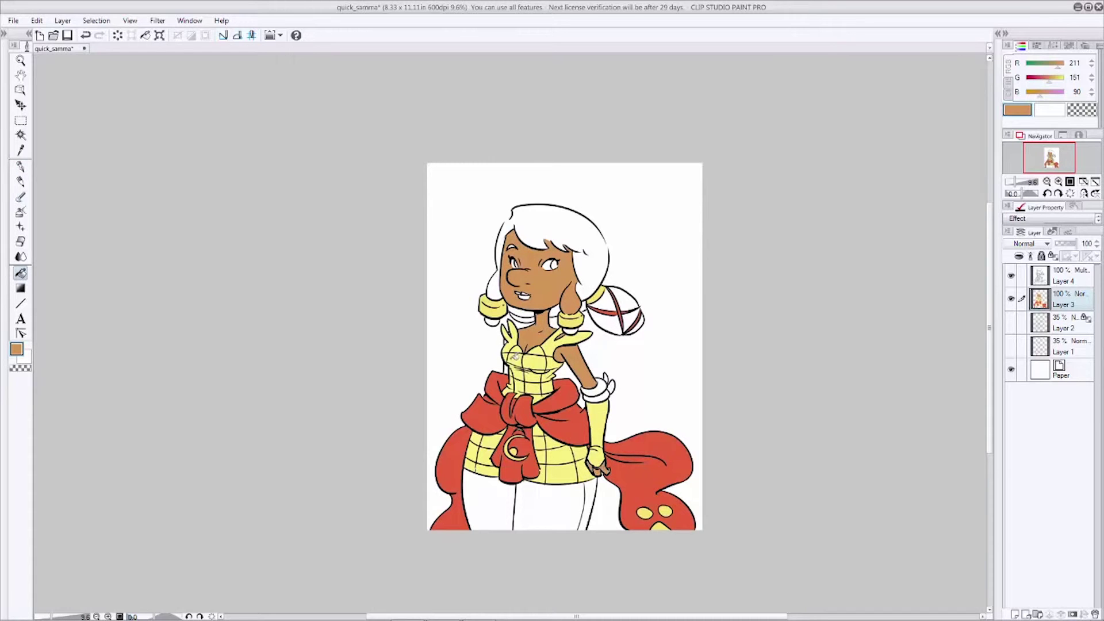
Set the drawing color to a light cream and fill both legs below the skirt
{"action": "double_click", "coordinate": [19, 349]}
{"action": "left_click", "coordinate": [669, 243]}
{"action": "left_click", "coordinate": [445, 392]}
{"action": "left_click", "coordinate": [489, 500]}
{"action": "left_click", "coordinate": [552, 500]}
Set the drawing color to dark gray (RGB 79, 79, 79)
{"action": "double_click", "coordinate": [19, 349]}
{"action": "left_click", "coordinate": [568, 277]}
{"action": "left_click", "coordinate": [445, 392]}
{"action": "left_click", "coordinate": [16, 349]}
{"action": "left_click_drag", "start_coordinate": [674, 310], "coordinate": [674, 308]}
{"action": "left_click", "coordinate": [444, 392]}
Close the gap in the hair outline near the forehead and fill the hair and ponytail with dark gray
{"action": "left_click", "coordinate": [562, 219]}
{"action": "key", "text": "ctrl+z"}
{"action": "left_click", "coordinate": [21, 166]}
{"action": "left_click_drag", "start_coordinate": [511, 221], "coordinate": [505, 225]}
{"action": "key", "text": "g"}
{"action": "left_click", "coordinate": [538, 224]}
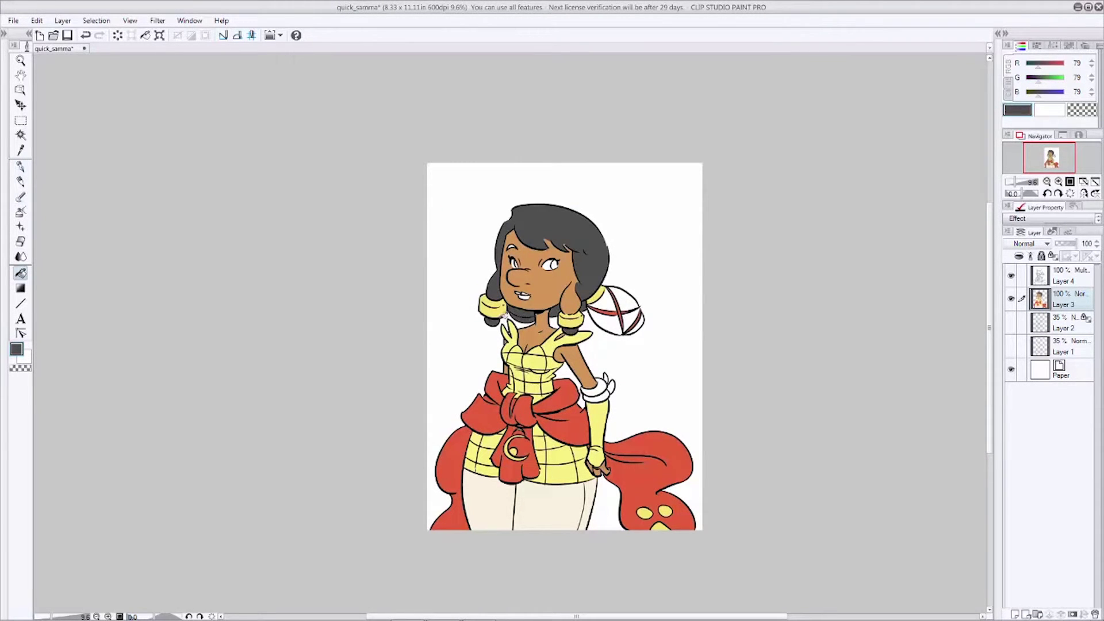
{"action": "left_click", "coordinate": [618, 319]}
Set the drawing color to green and fill the irises of both eyes
{"action": "left_click", "coordinate": [19, 351]}
{"action": "left_click", "coordinate": [577, 274]}
{"action": "left_click", "coordinate": [673, 298]}
{"action": "left_click", "coordinate": [445, 392]}
{"action": "left_click", "coordinate": [516, 264]}
{"action": "left_click", "coordinate": [554, 265]}
Darken the sampled skin tone to brown (RGB 137, 87, 37), fill the lips with it, and save the file
{"action": "left_click", "coordinate": [541, 282], "text": "alt"}
{"action": "left_click", "coordinate": [18, 349]}
{"action": "left_click", "coordinate": [525, 292]}
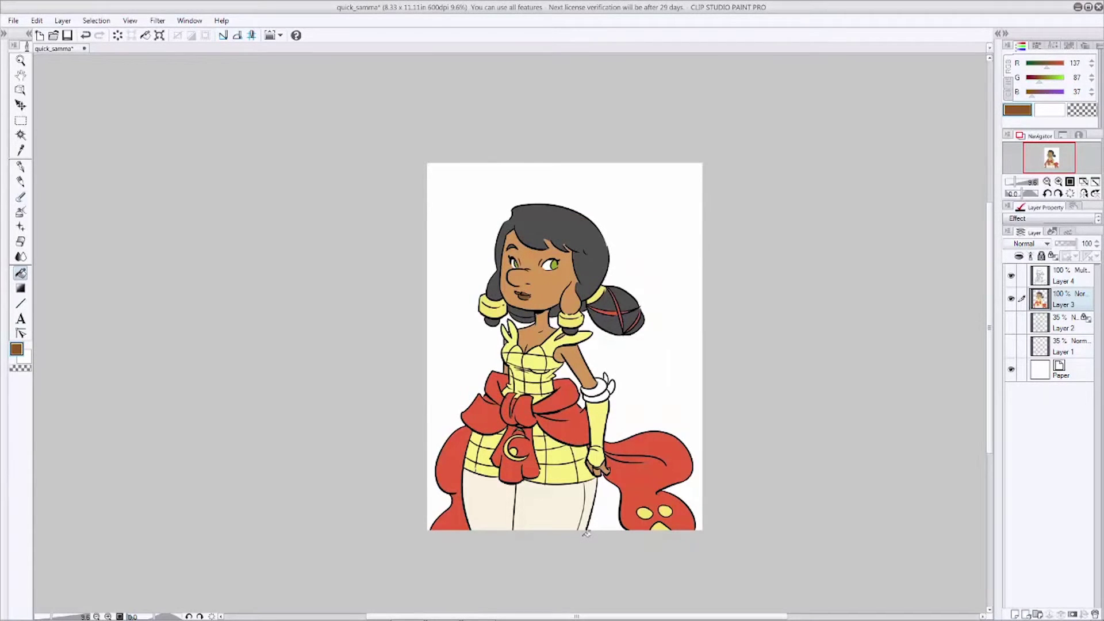
{"action": "key", "text": "ctrl+s"}
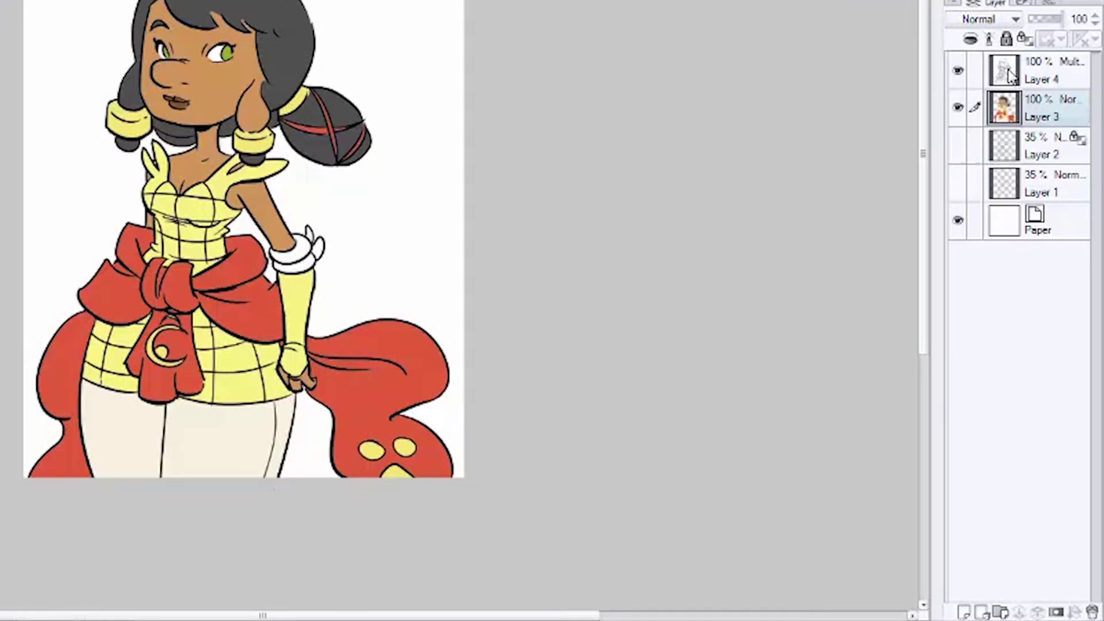
Add a new raster layer directly above the flat color layer, Layer 3, beneath the line art
{"action": "left_click", "coordinate": [1041, 282]}
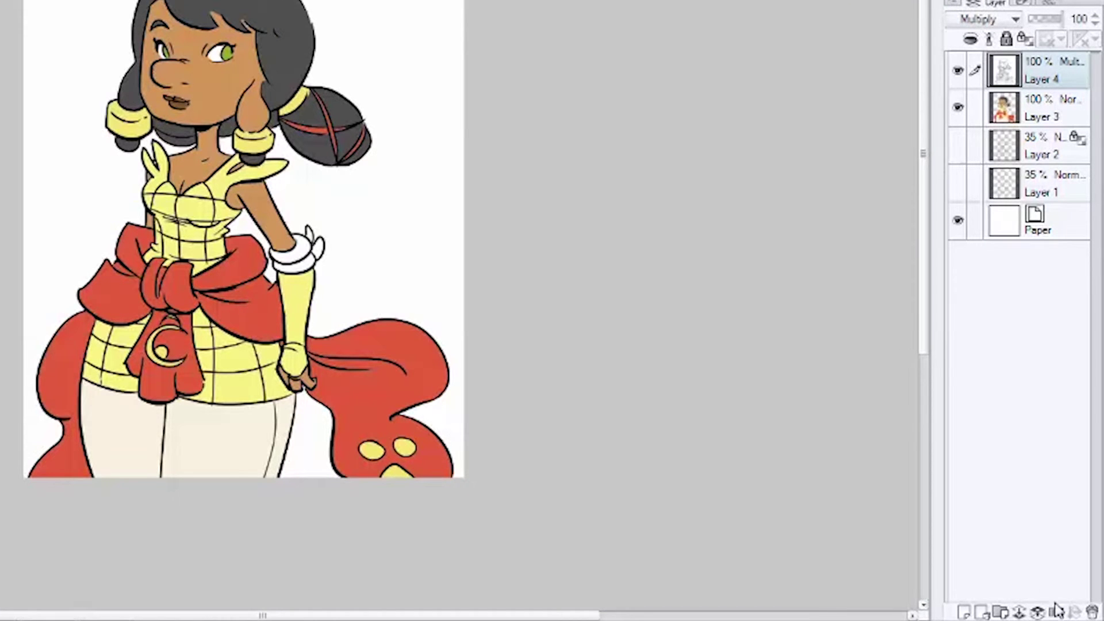
{"action": "left_click", "coordinate": [991, 108]}
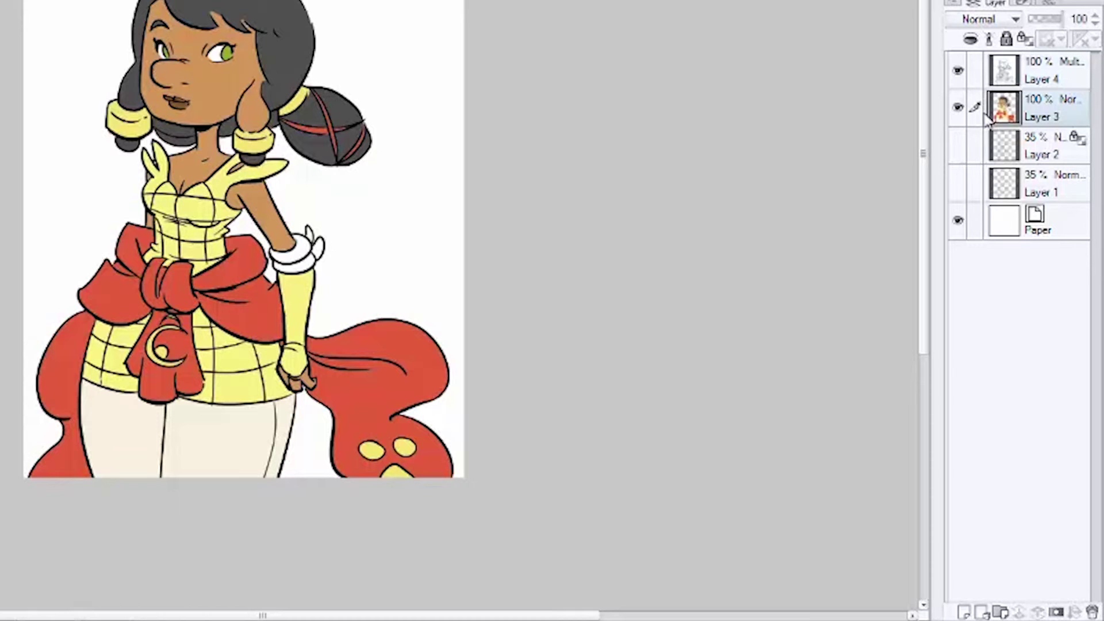
{"action": "left_click", "coordinate": [962, 611]}
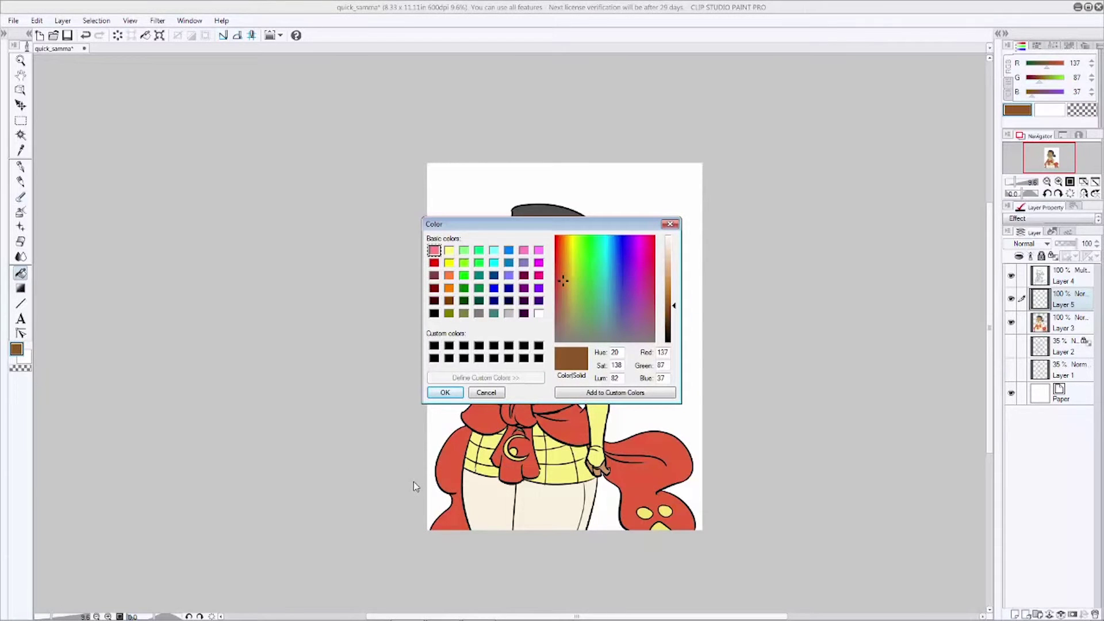
Set the drawing color to a pale grayish purple (RGB 208, 199, 211) for the shadows
{"action": "left_click_drag", "start_coordinate": [561, 284], "coordinate": [564, 295]}
{"action": "left_click", "coordinate": [650, 324]}
{"action": "left_click_drag", "start_coordinate": [641, 324], "coordinate": [675, 257]}
{"action": "left_click", "coordinate": [633, 331]}
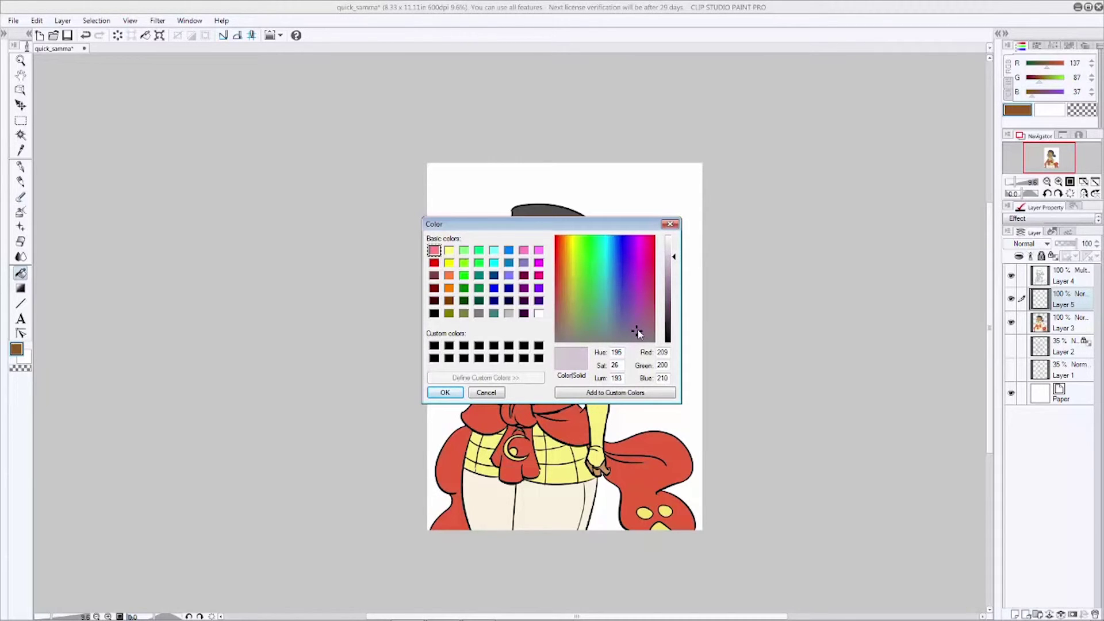
{"action": "left_click", "coordinate": [631, 329]}
{"action": "left_click", "coordinate": [633, 330]}
{"action": "left_click", "coordinate": [442, 394]}
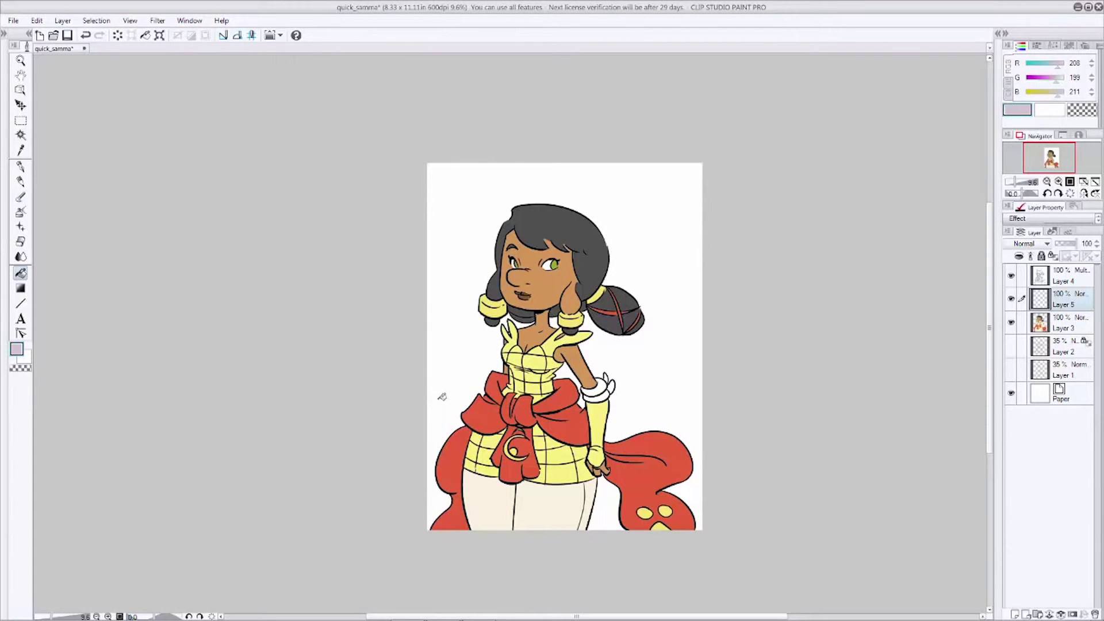
Set the new layer's blending mode to Multiply and fill the whole layer with the pale purple
{"action": "left_click", "coordinate": [1046, 244]}
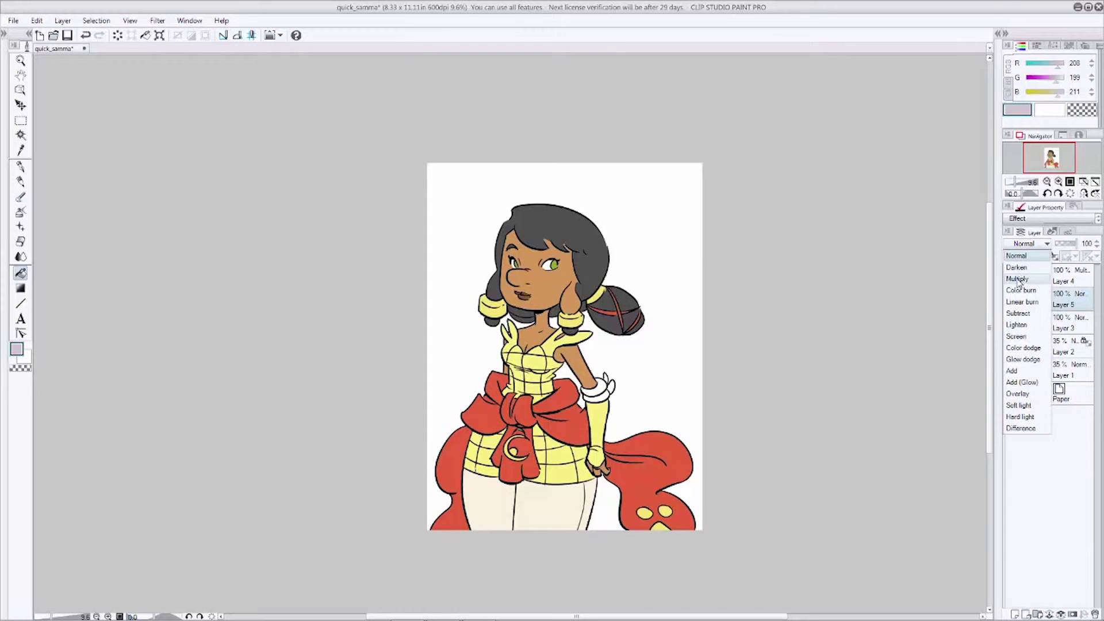
{"action": "left_click", "coordinate": [1018, 280]}
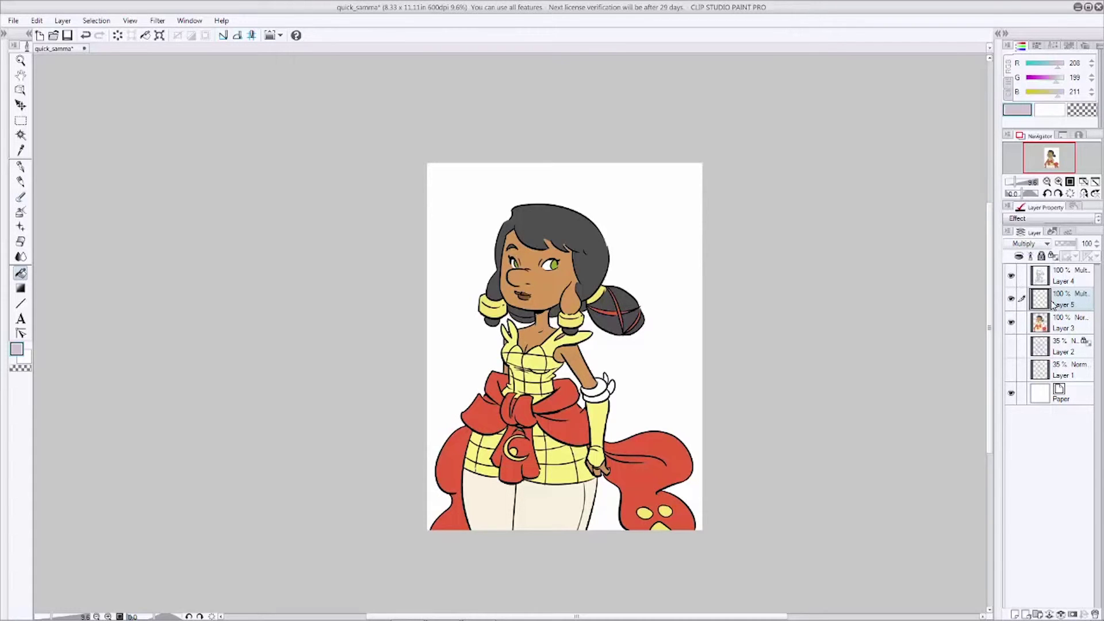
{"action": "key", "text": "alt+BackSpace"}
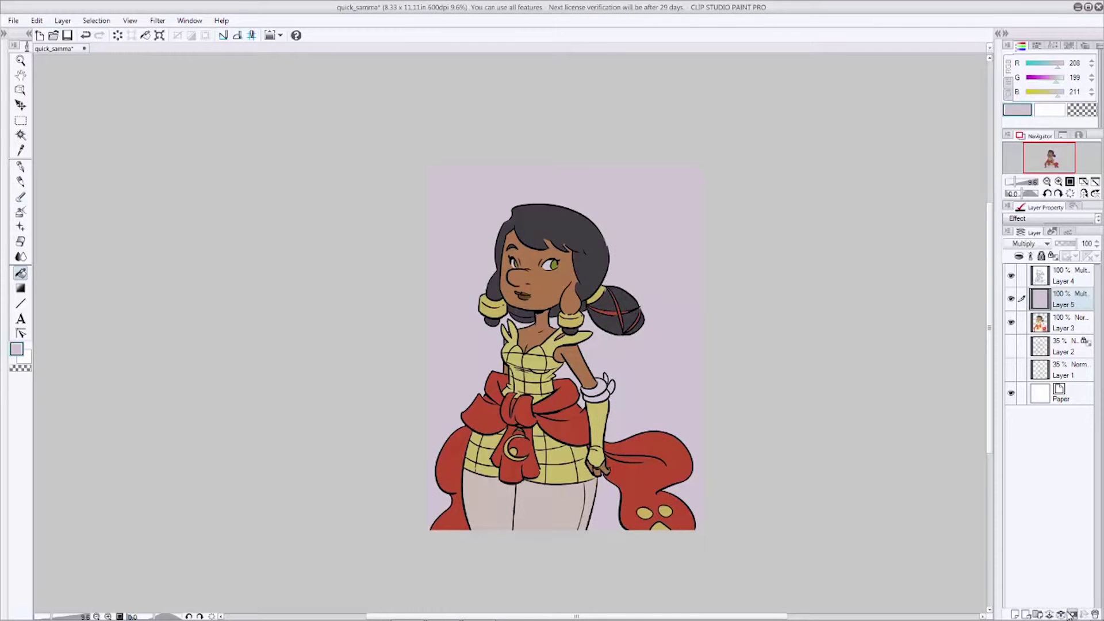
Add a layer mask to the purple Multiply layer and clear the mask to hide the whole shadow
{"action": "left_click", "coordinate": [1044, 610]}
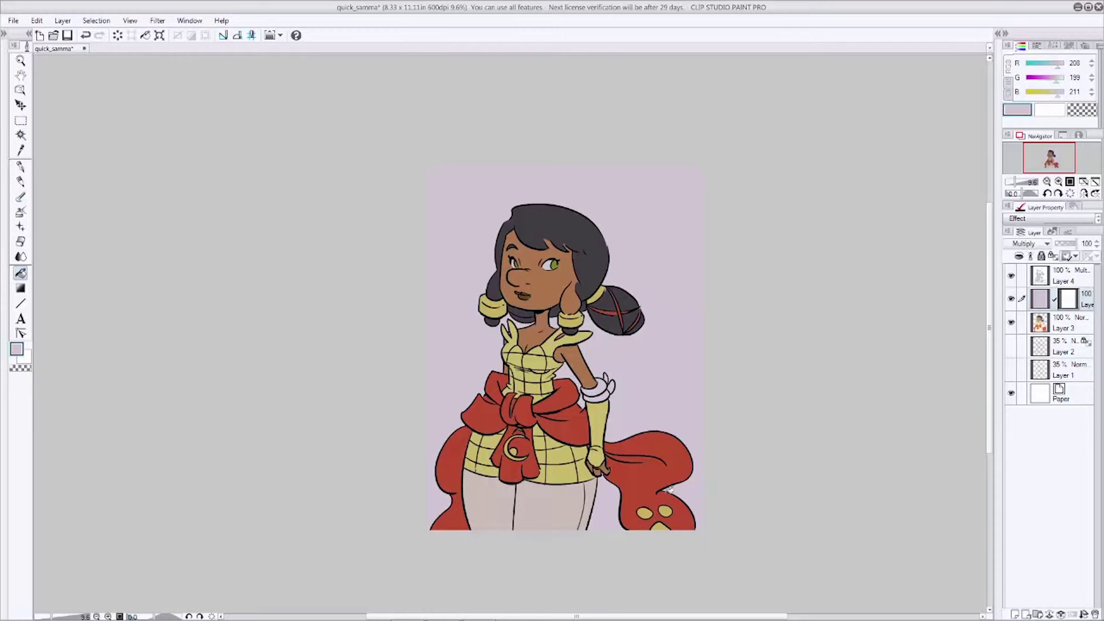
{"action": "left_click", "coordinate": [30, 368]}
{"action": "key", "text": "Delete"}
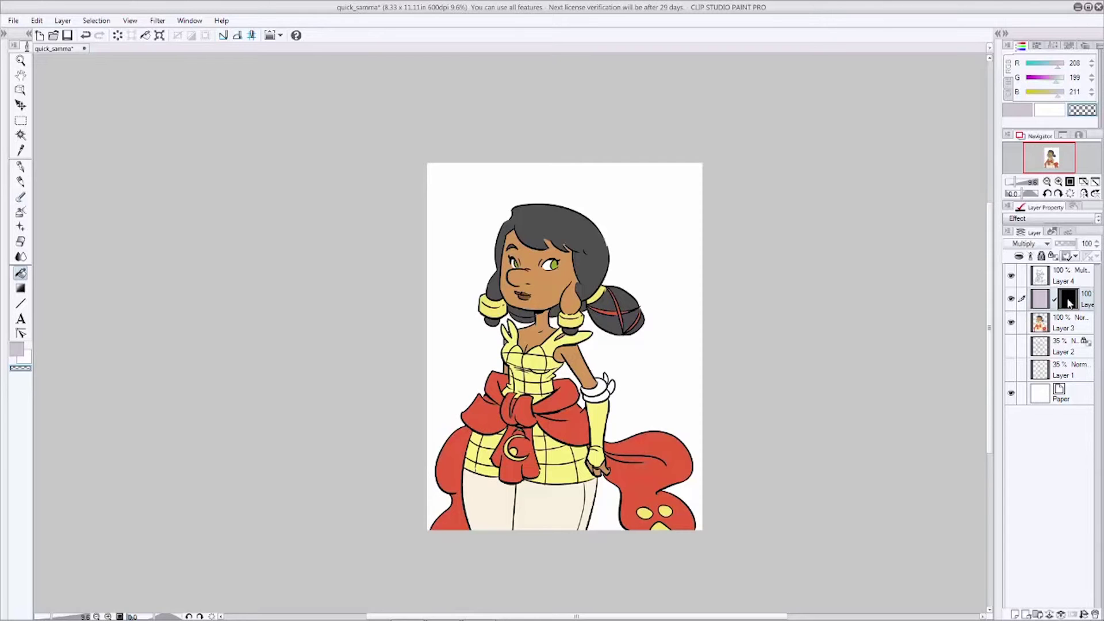
Try a freehand pen stroke on the shadow mask in the empty area beside the figure, and undo it
{"action": "left_click", "coordinate": [17, 350]}
{"action": "left_click", "coordinate": [20, 166]}
{"action": "mouse_move", "coordinate": [457, 319]}
{"action": "left_mouse_down"}
{"action": "mouse_move", "coordinate": [489, 281]}
{"action": "mouse_move", "coordinate": [426, 362]}
{"action": "mouse_move", "coordinate": [438, 437]}
{"action": "mouse_move", "coordinate": [463, 386]}
{"action": "left_mouse_up"}
{"action": "key", "text": "ctrl+z"}
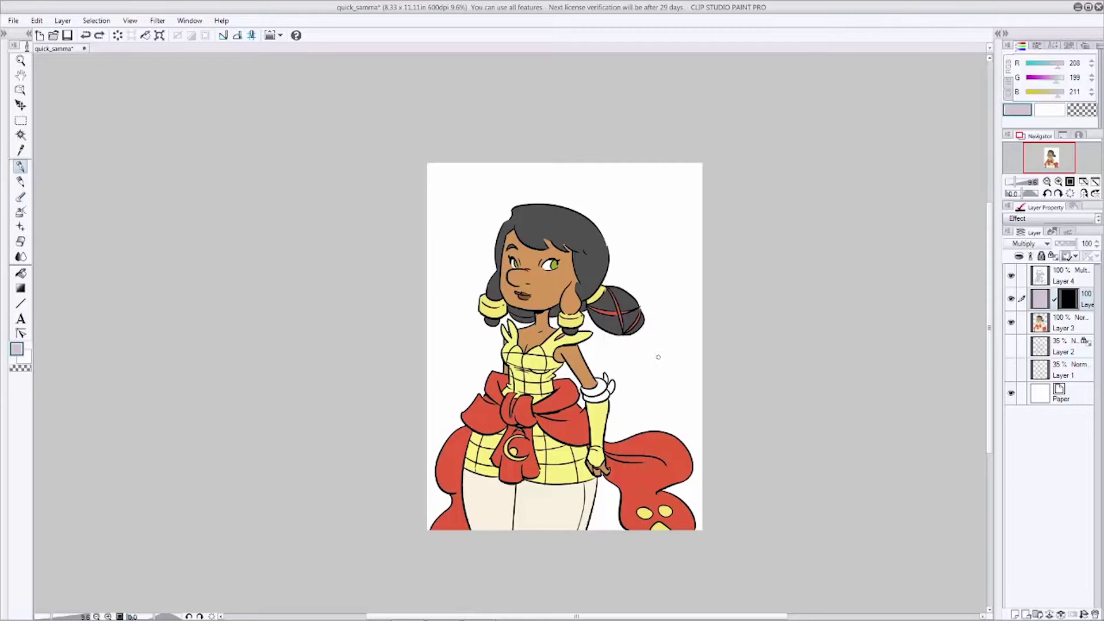
Recolor the hair lock beside the ear on Layer 3 with the sampled dark gray, closing its outline gap first
{"action": "left_click", "coordinate": [1039, 326]}
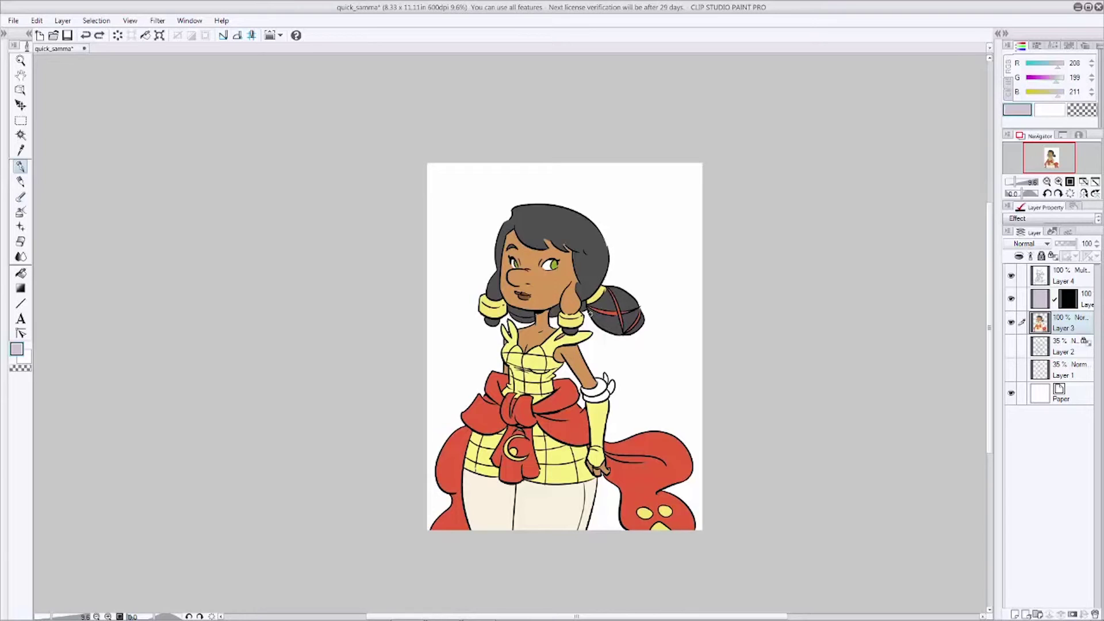
{"action": "left_click", "coordinate": [591, 265]}
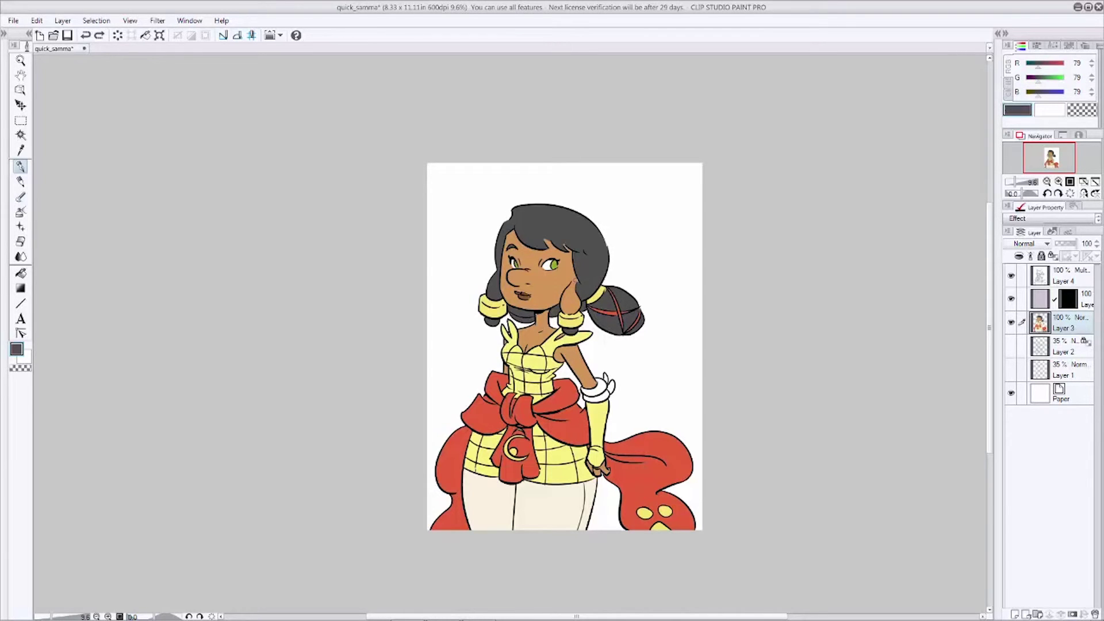
{"action": "left_click_drag", "start_coordinate": [574, 279], "coordinate": [570, 283]}
{"action": "key", "text": "g"}
{"action": "left_click", "coordinate": [582, 297]}
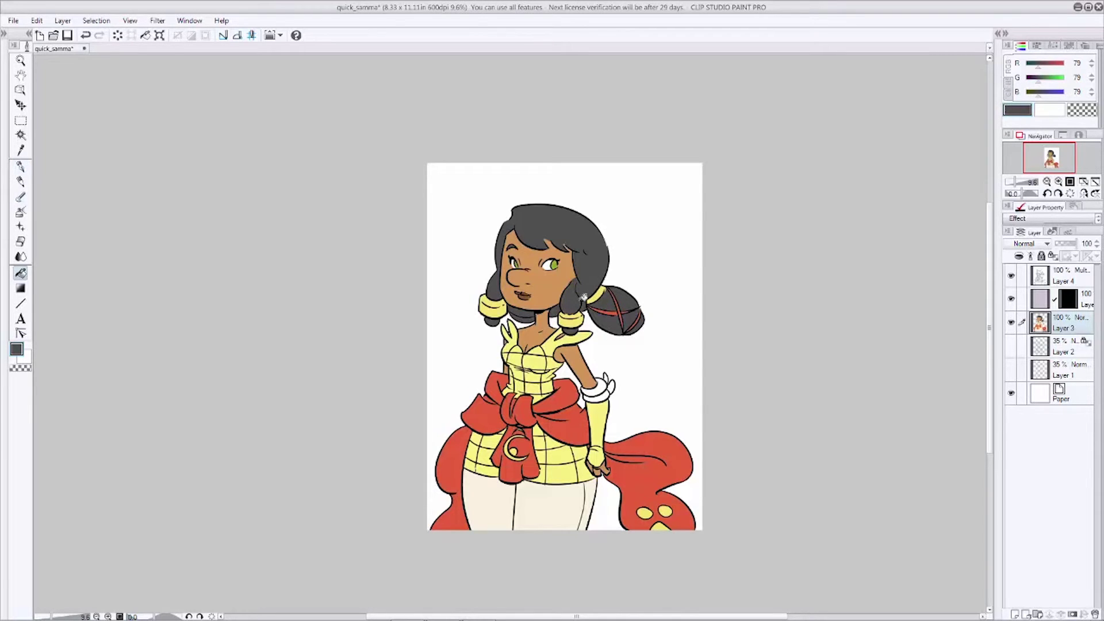
Paint a shadow under the nose on the Multiply layer's mask with the pen
{"action": "left_click", "coordinate": [1067, 300]}
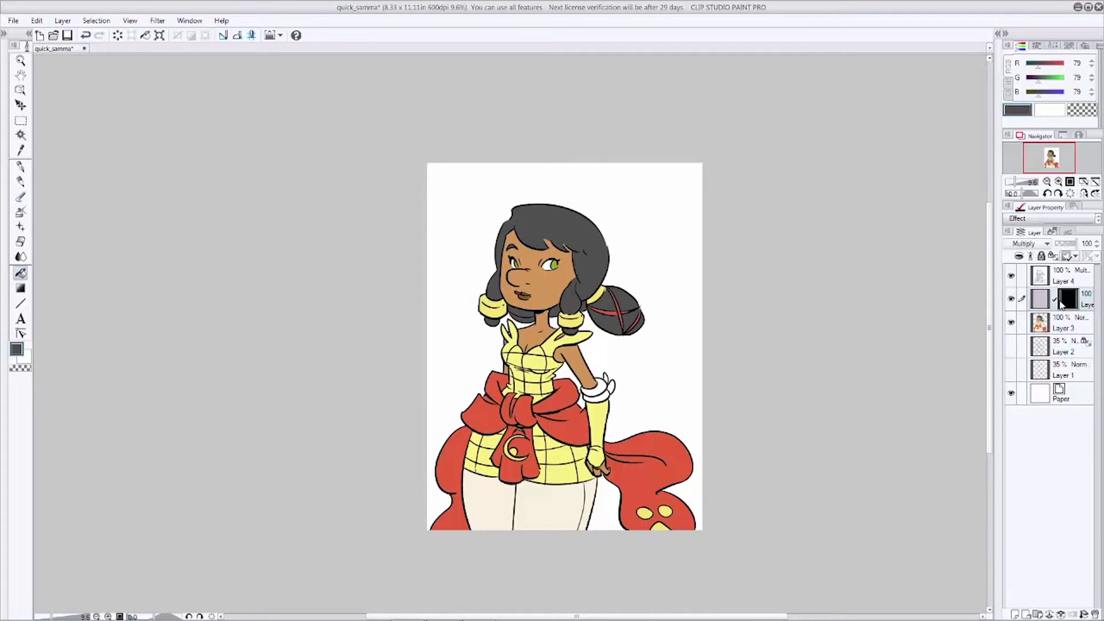
{"action": "left_click", "coordinate": [25, 166]}
{"action": "left_click_drag", "start_coordinate": [507, 281], "coordinate": [531, 281]}
{"action": "key", "text": "ctrl+z"}
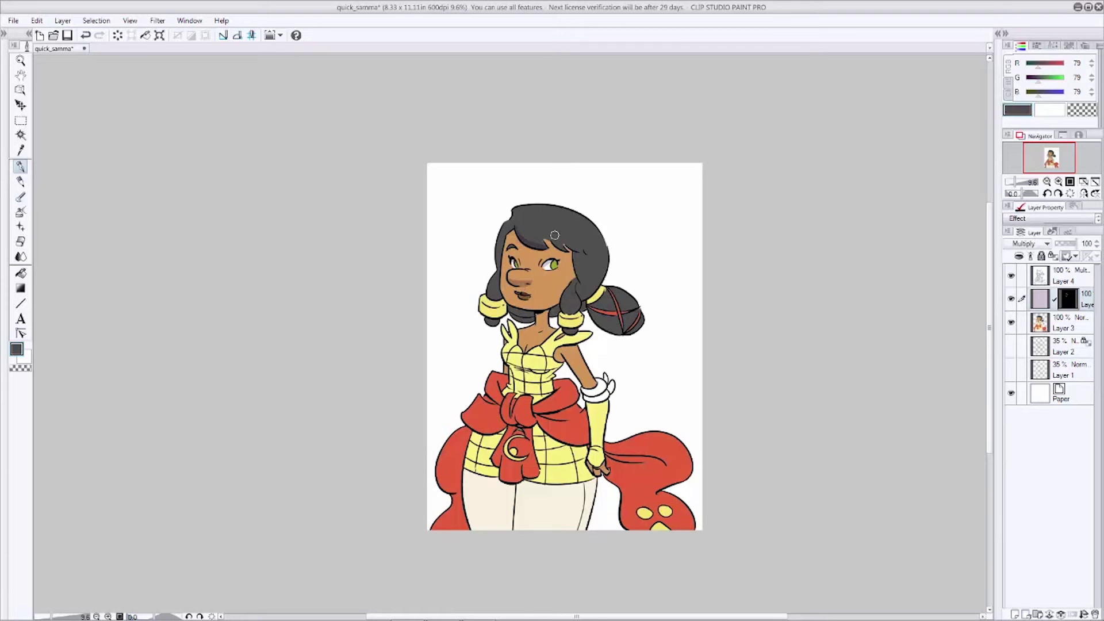
Sketch a small light bulb with rays above the ponytail to mark the light source
{"action": "left_click_drag", "start_coordinate": [634, 193], "coordinate": [650, 198]}
{"action": "left_click_drag", "start_coordinate": [640, 190], "coordinate": [615, 179]}
{"action": "left_click_drag", "start_coordinate": [625, 195], "coordinate": [618, 194]}
{"action": "left_click_drag", "start_coordinate": [628, 202], "coordinate": [624, 206]}
{"action": "left_click_drag", "start_coordinate": [633, 206], "coordinate": [647, 206]}
{"action": "left_click_drag", "start_coordinate": [656, 173], "coordinate": [657, 187]}
{"action": "left_click_drag", "start_coordinate": [663, 199], "coordinate": [657, 197]}
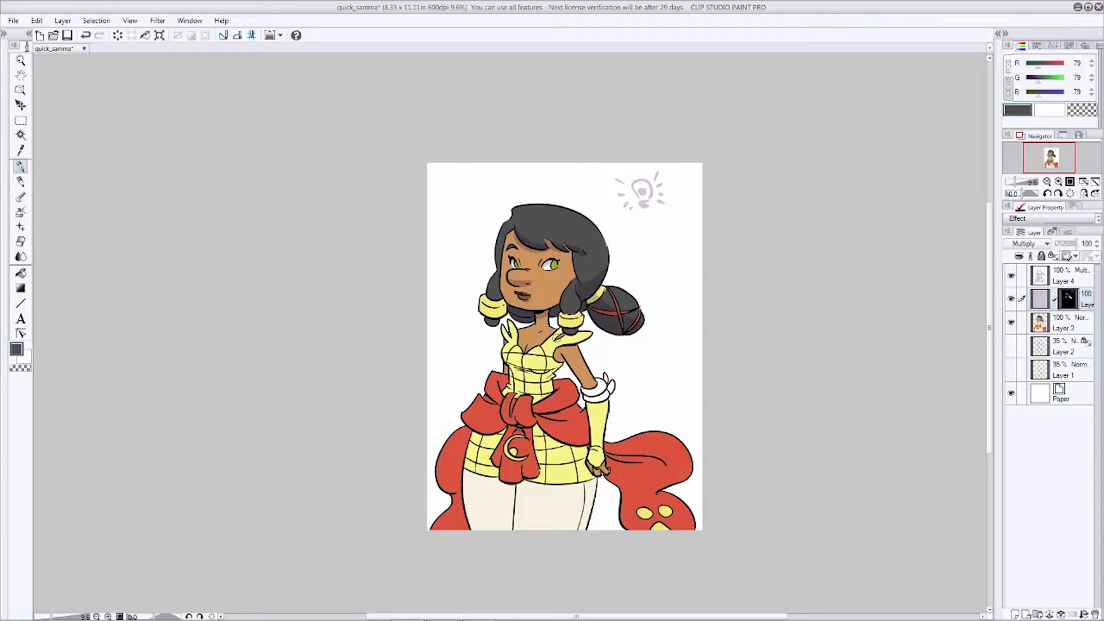
{"action": "key", "text": "ctrl+z"}
Paint shadows under the bust and around the neck and shoulder on the mask, alternating with transparent to trim them
{"action": "left_click_drag", "start_coordinate": [503, 361], "coordinate": [524, 366]}
{"action": "key", "text": "c"}
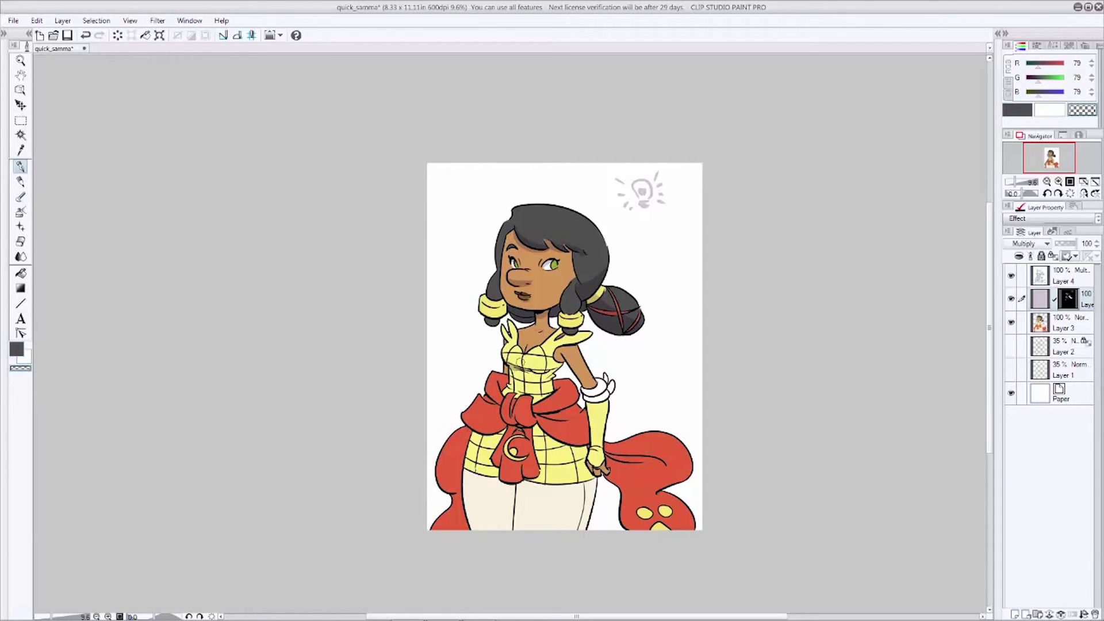
{"action": "key", "text": "c"}
{"action": "mouse_move", "coordinate": [511, 367]}
{"action": "left_mouse_down"}
{"action": "mouse_move", "coordinate": [549, 373]}
{"action": "mouse_move", "coordinate": [519, 374]}
{"action": "left_mouse_up"}
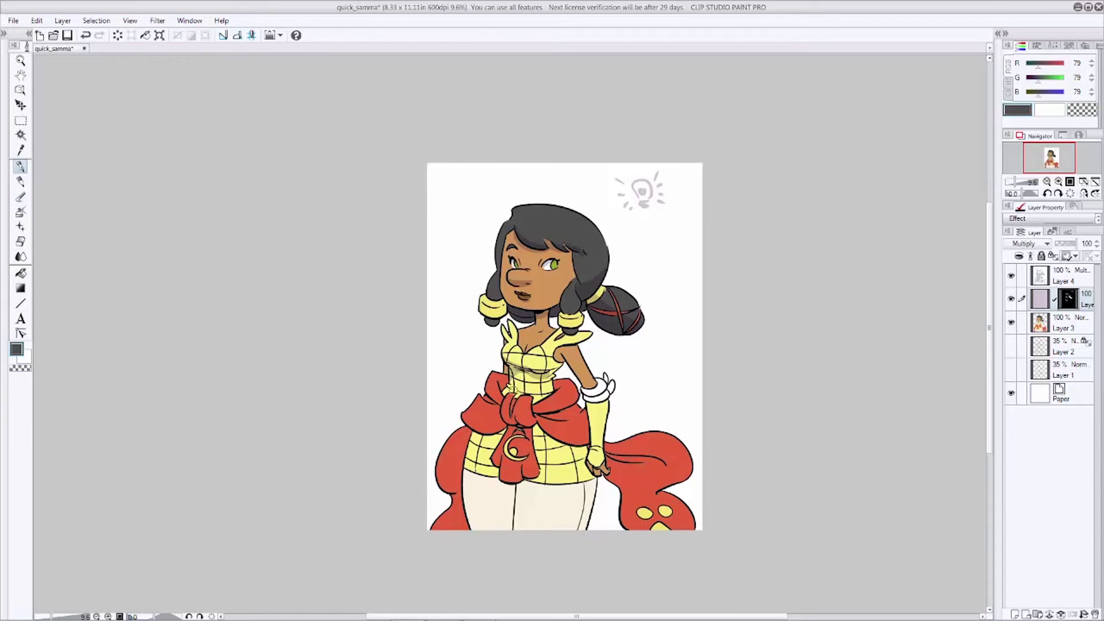
{"action": "mouse_move", "coordinate": [540, 319]}
{"action": "left_mouse_down"}
{"action": "mouse_move", "coordinate": [528, 330]}
{"action": "mouse_move", "coordinate": [559, 356]}
{"action": "left_mouse_up"}
{"action": "key", "text": "c"}
{"action": "key", "text": "c"}
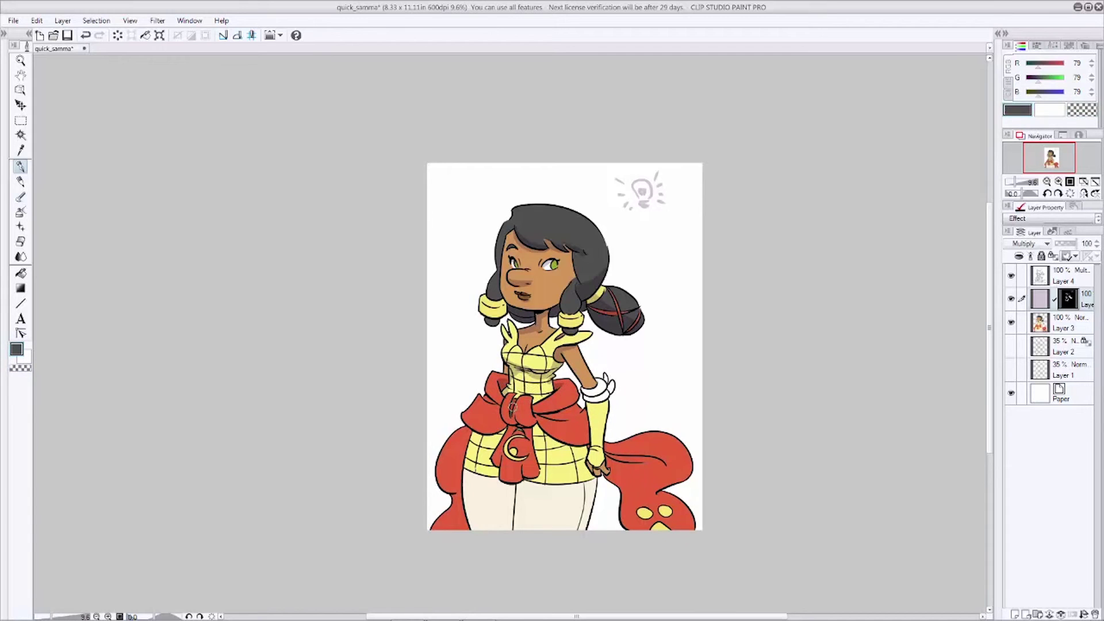
Paint shadows on the waist bow and on the sash tail beside the gloved hand
{"action": "key", "text": "c"}
{"action": "key", "text": "c"}
{"action": "key", "text": "c"}
{"action": "left_click_drag", "start_coordinate": [589, 467], "coordinate": [654, 463]}
{"action": "key", "text": "c"}
{"action": "mouse_move", "coordinate": [609, 479]}
{"action": "left_mouse_down"}
{"action": "mouse_move", "coordinate": [679, 478]}
{"action": "mouse_move", "coordinate": [622, 502]}
{"action": "mouse_move", "coordinate": [651, 480]}
{"action": "mouse_move", "coordinate": [670, 496]}
{"action": "left_mouse_up"}
Shade the other sash tail behind the leg and the plaid skirt beneath the bow, trimming with transparent
{"action": "left_click_drag", "start_coordinate": [467, 432], "coordinate": [443, 525]}
{"action": "mouse_move", "coordinate": [451, 483]}
{"action": "left_mouse_down"}
{"action": "mouse_move", "coordinate": [465, 439]}
{"action": "mouse_move", "coordinate": [450, 526]}
{"action": "left_mouse_up"}
{"action": "left_click_drag", "start_coordinate": [534, 431], "coordinate": [508, 430]}
{"action": "mouse_move", "coordinate": [503, 433]}
{"action": "left_mouse_down"}
{"action": "mouse_move", "coordinate": [504, 403]}
{"action": "mouse_move", "coordinate": [530, 446]}
{"action": "mouse_move", "coordinate": [522, 481]}
{"action": "mouse_move", "coordinate": [504, 430]}
{"action": "mouse_move", "coordinate": [521, 498]}
{"action": "mouse_move", "coordinate": [468, 434]}
{"action": "left_mouse_up"}
{"action": "key", "text": "c"}
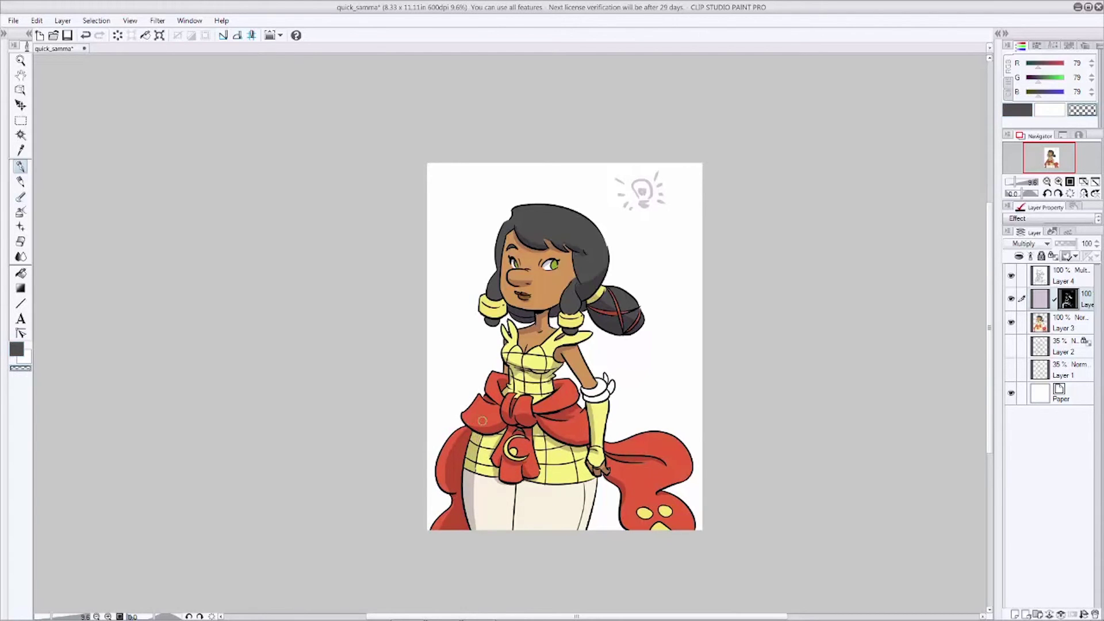
{"action": "key", "text": "c"}
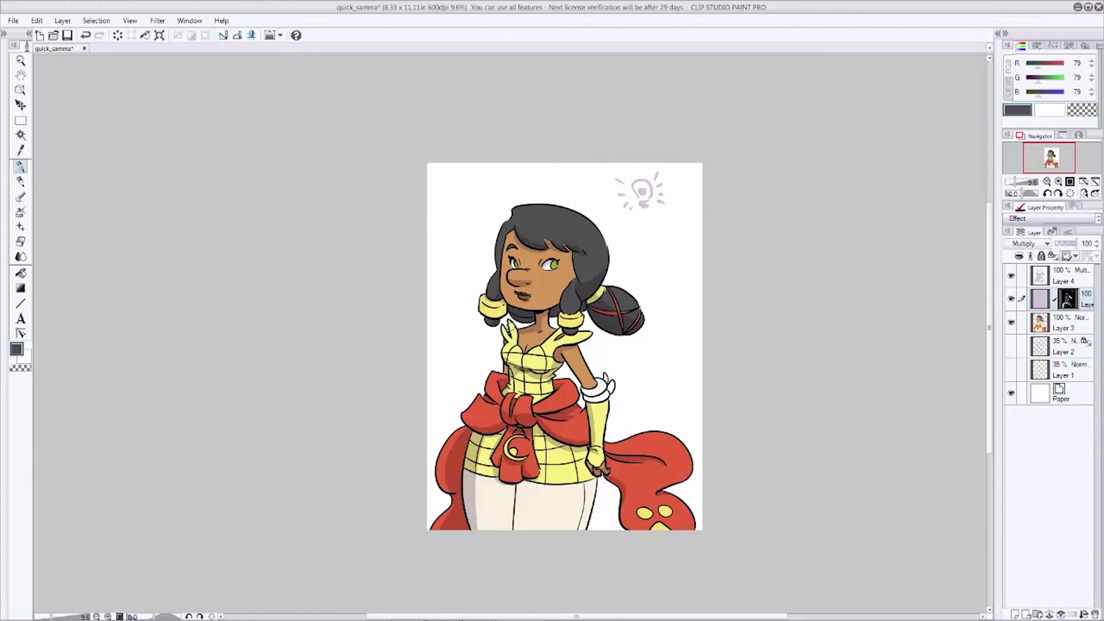
Paint shadows along the line between the legs and down the bare upper arm to the glove cuff
{"action": "left_click_drag", "start_coordinate": [516, 487], "coordinate": [518, 529]}
{"action": "key", "text": "c"}
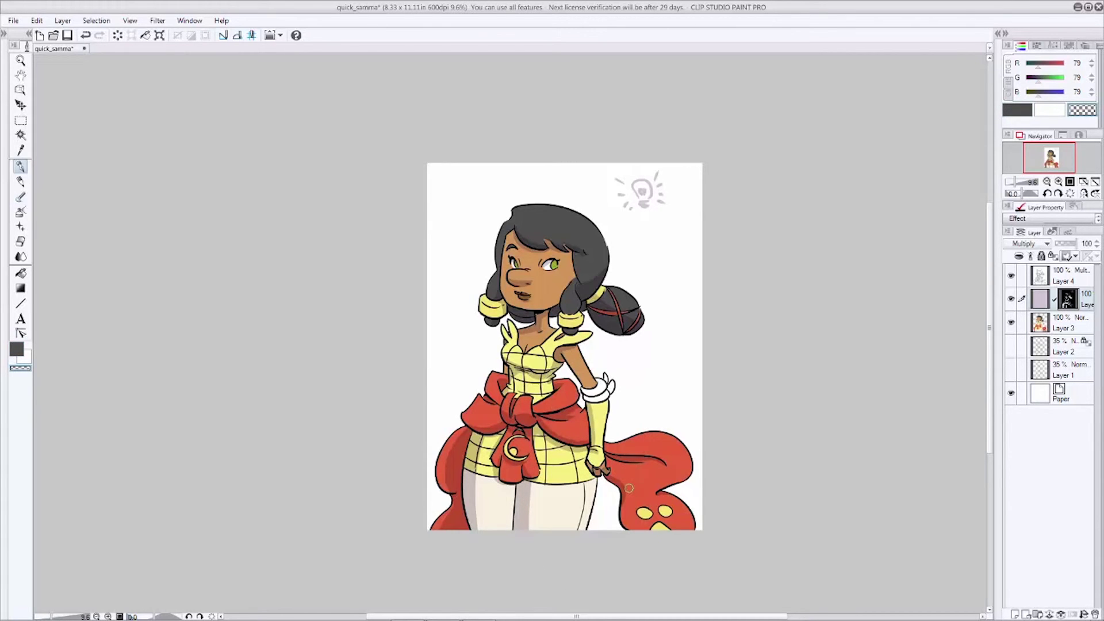
{"action": "key", "text": "c"}
{"action": "left_click_drag", "start_coordinate": [568, 359], "coordinate": [589, 399]}
{"action": "key", "text": "c"}
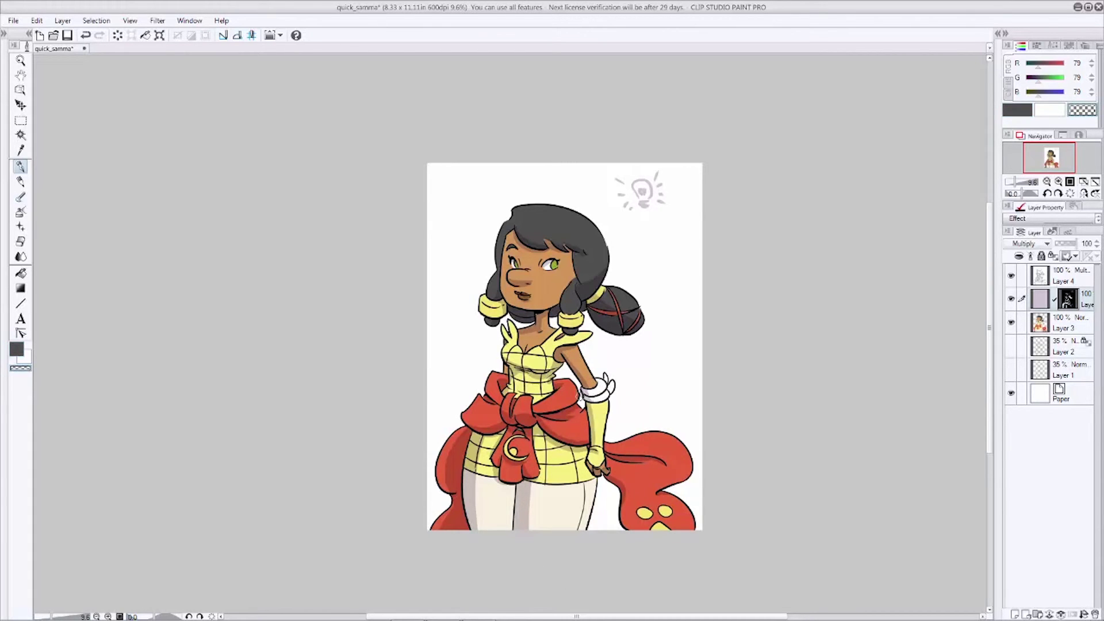